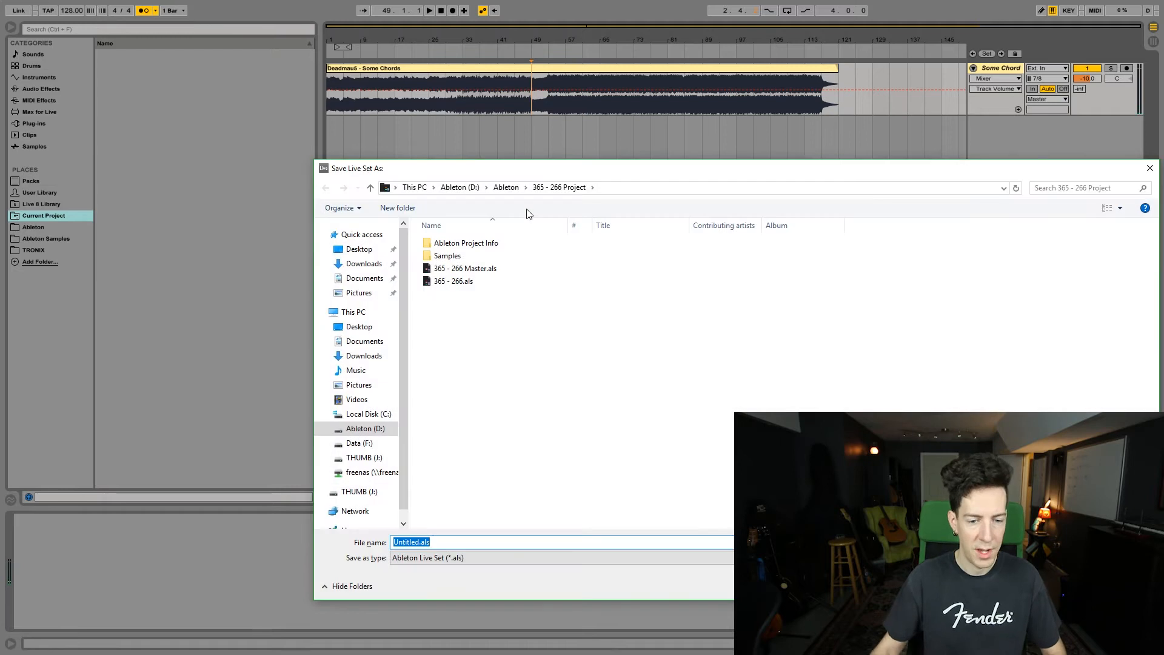
# Save the Live set as "365 - 297" in the Ableton folder on the D: drive.
pyautogui.click(508, 190)
pyautogui.write('365 - 297')
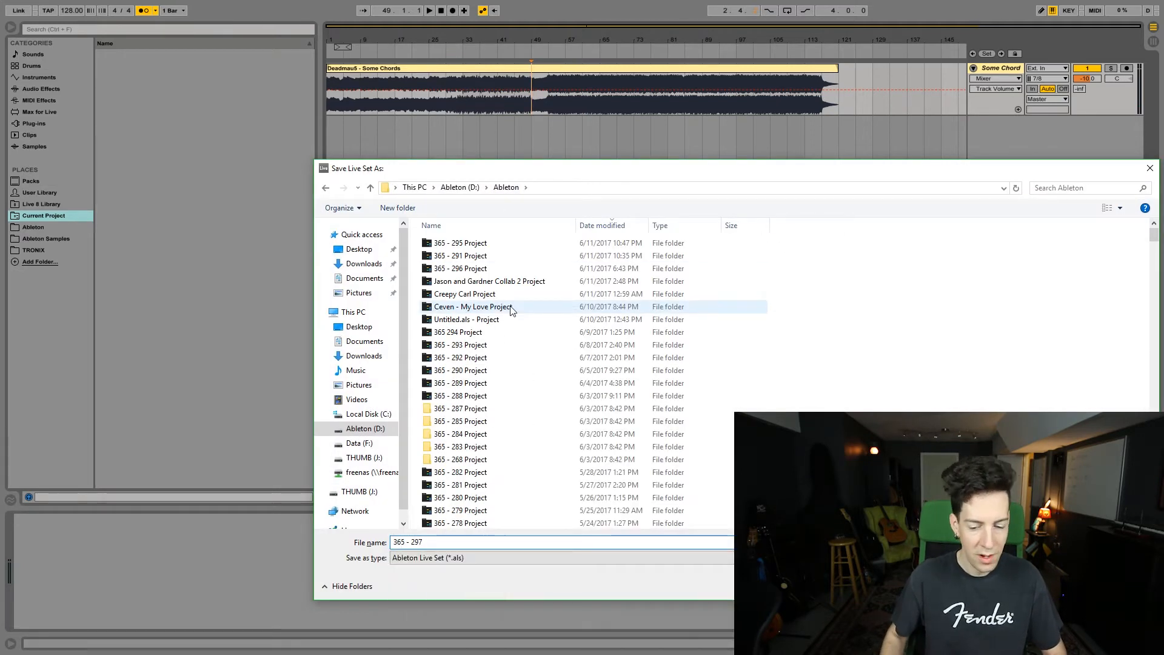
pyautogui.press('Return')
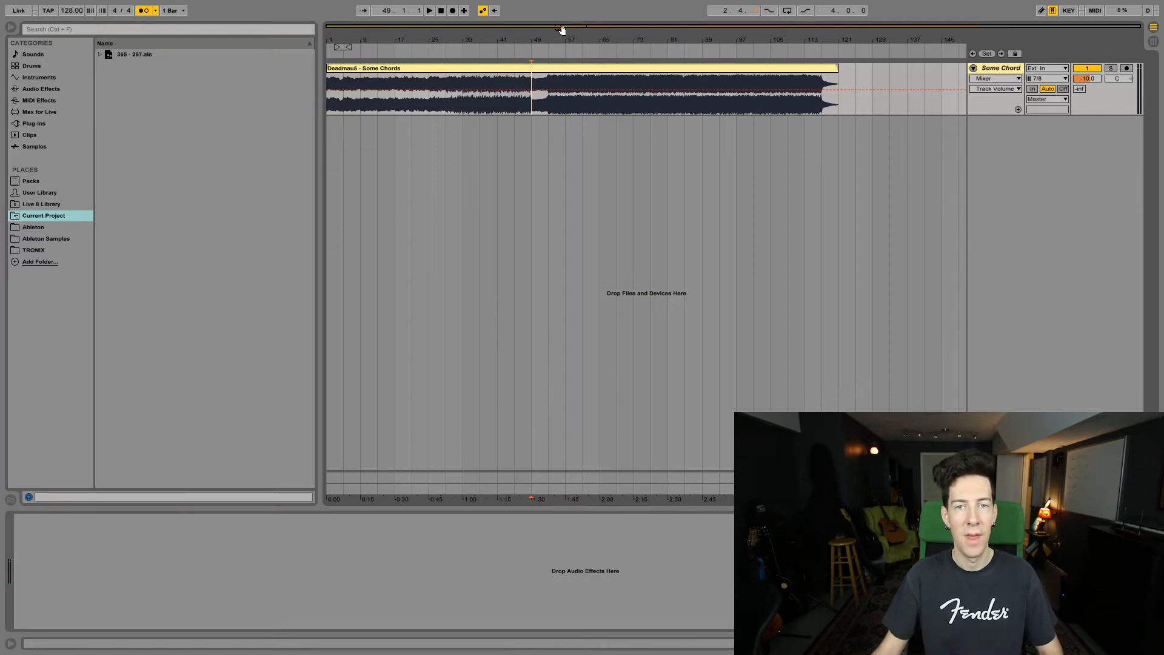
# Listen to the Deadmau5 - Some Chords reference from bars 33 and 105 and check where its main sections begin.
pyautogui.click(392, 70)
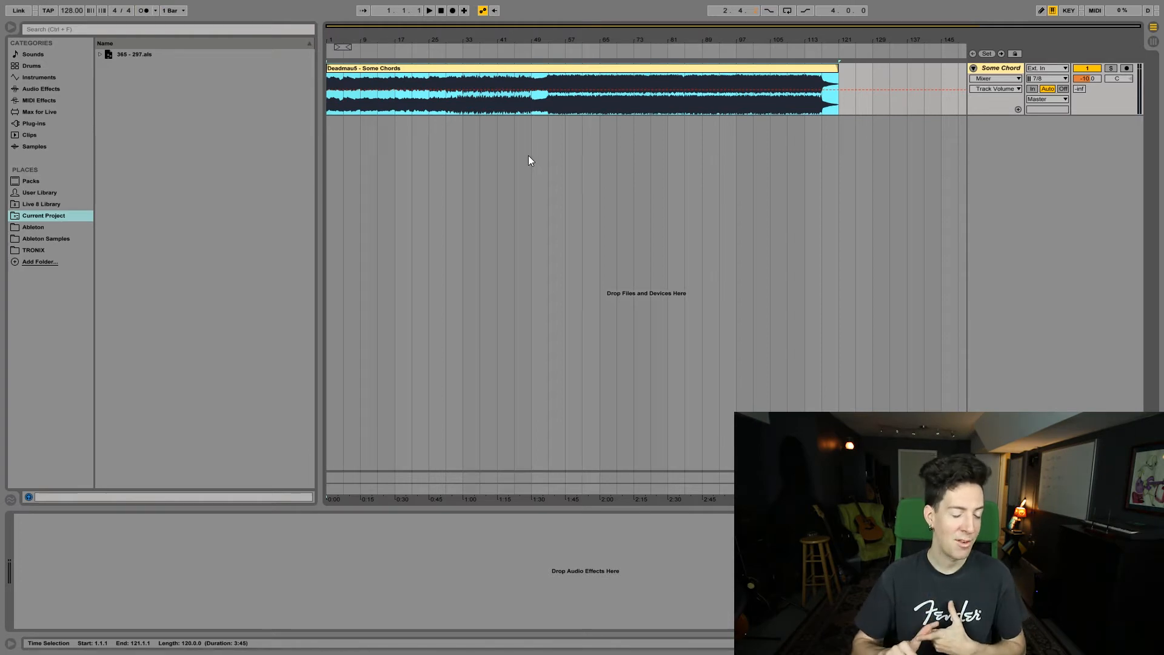
pyautogui.click(463, 109)
pyautogui.press('space')
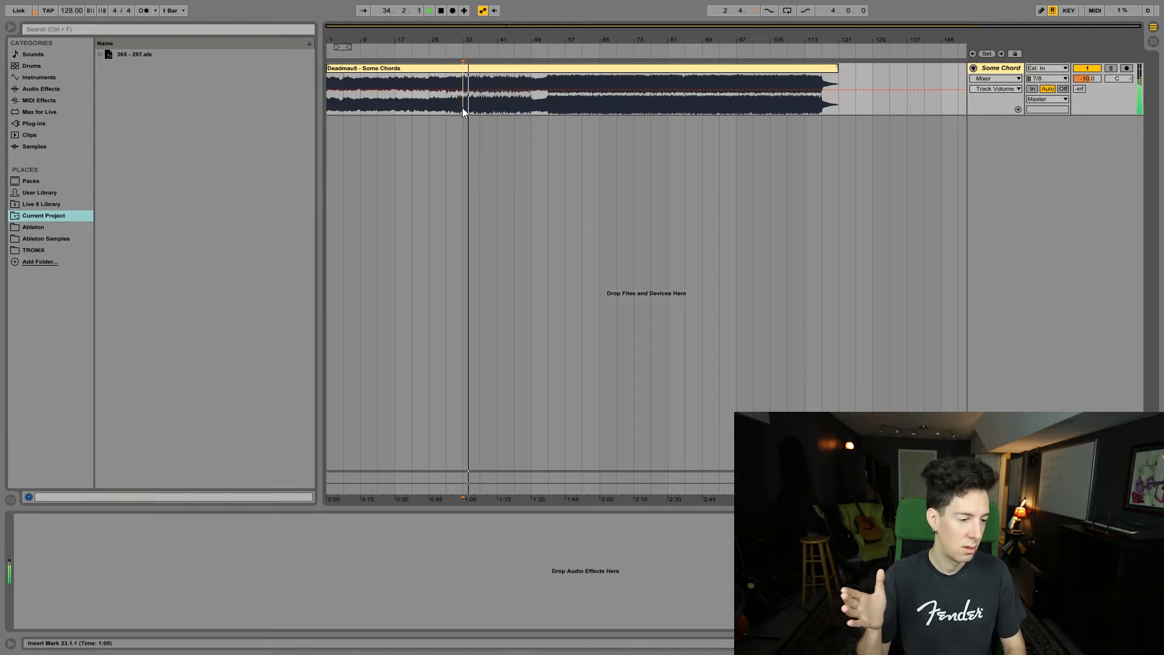
pyautogui.press('space')
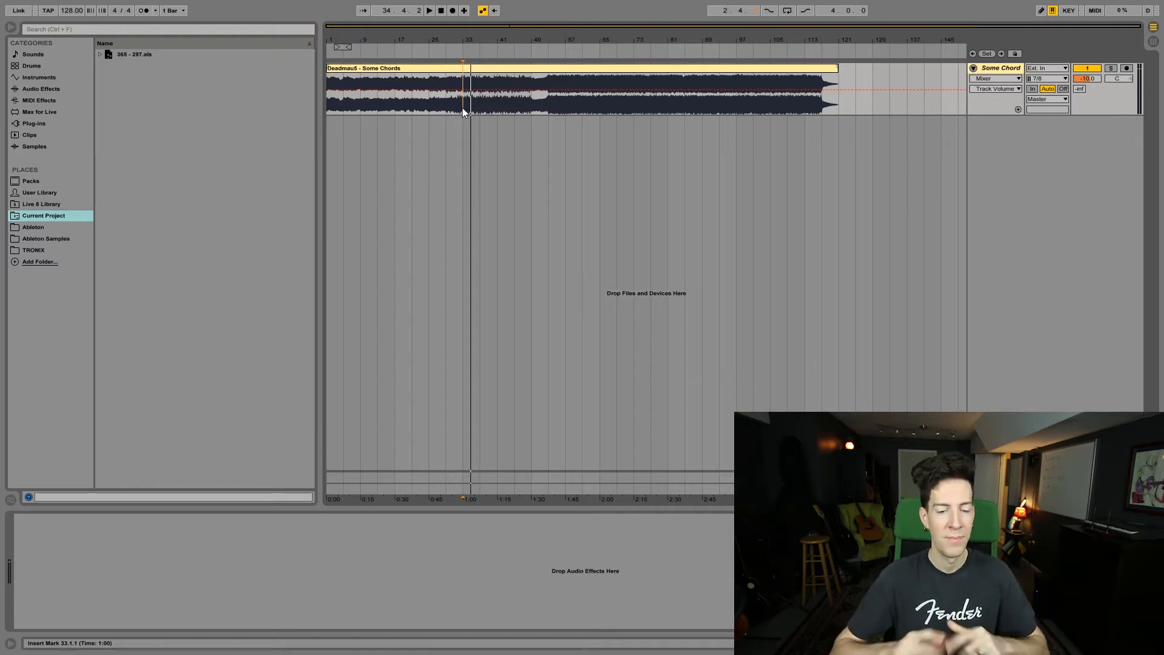
pyautogui.click(573, 105)
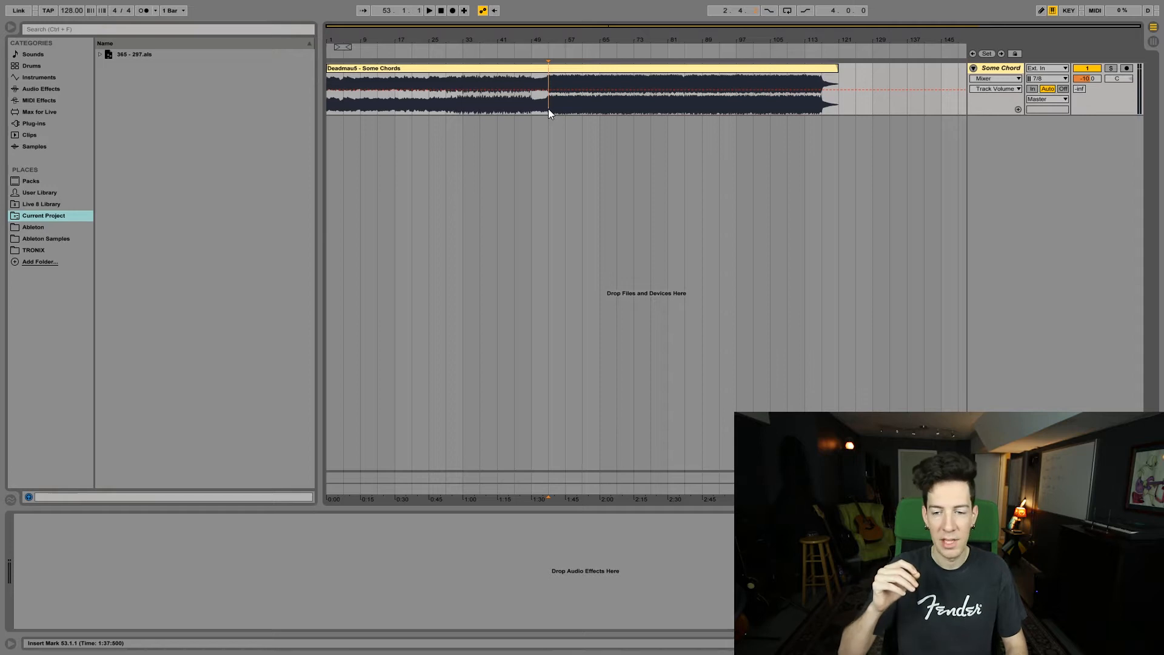
pyautogui.click(771, 100)
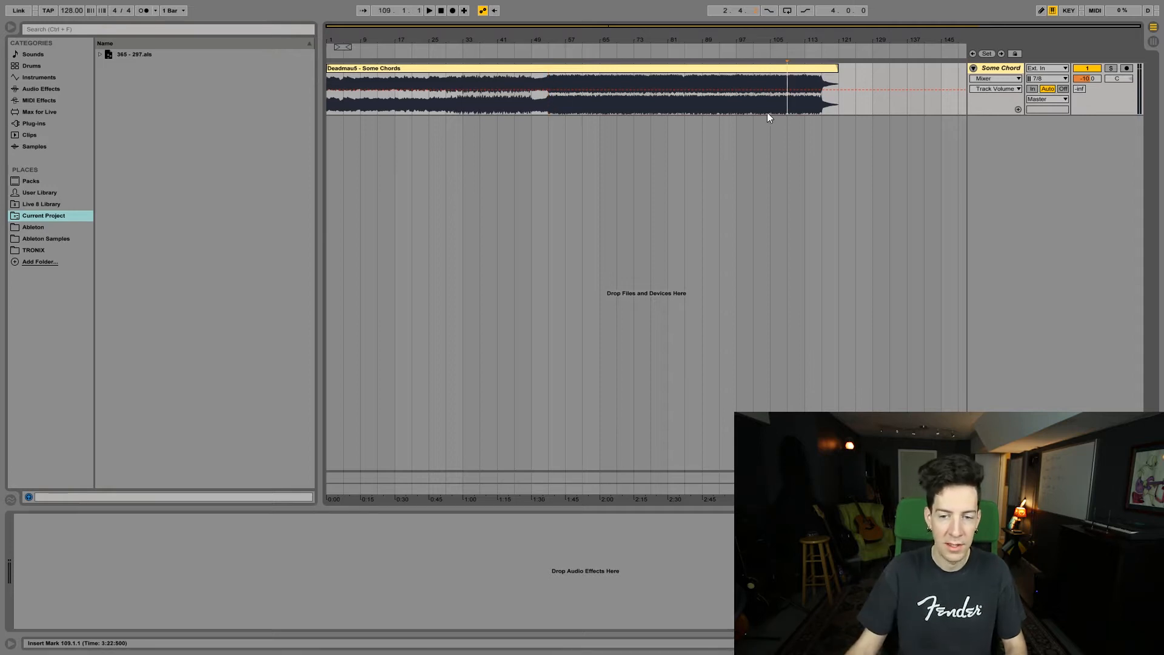
pyautogui.press('space')
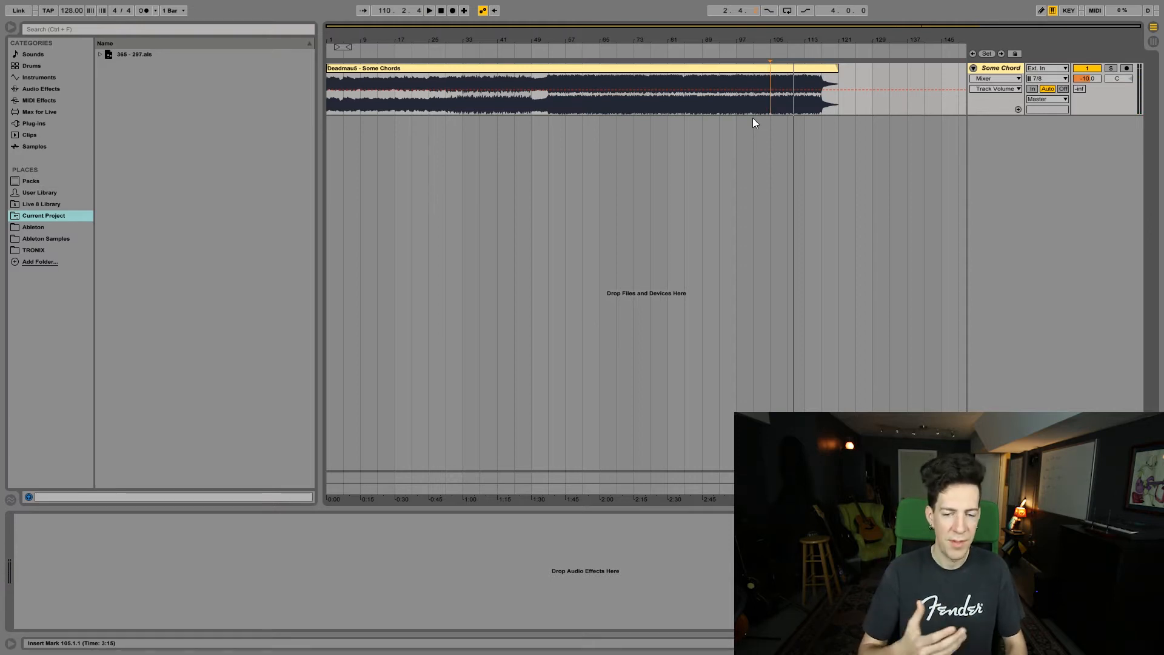
pyautogui.click(755, 104)
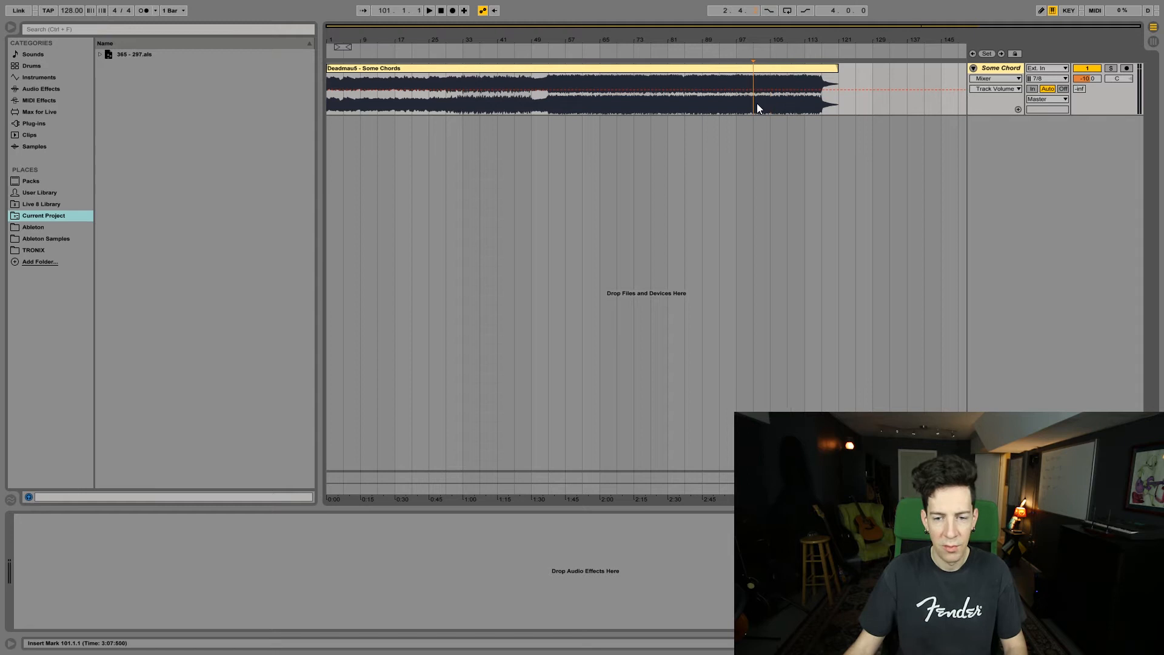
pyautogui.click(547, 100)
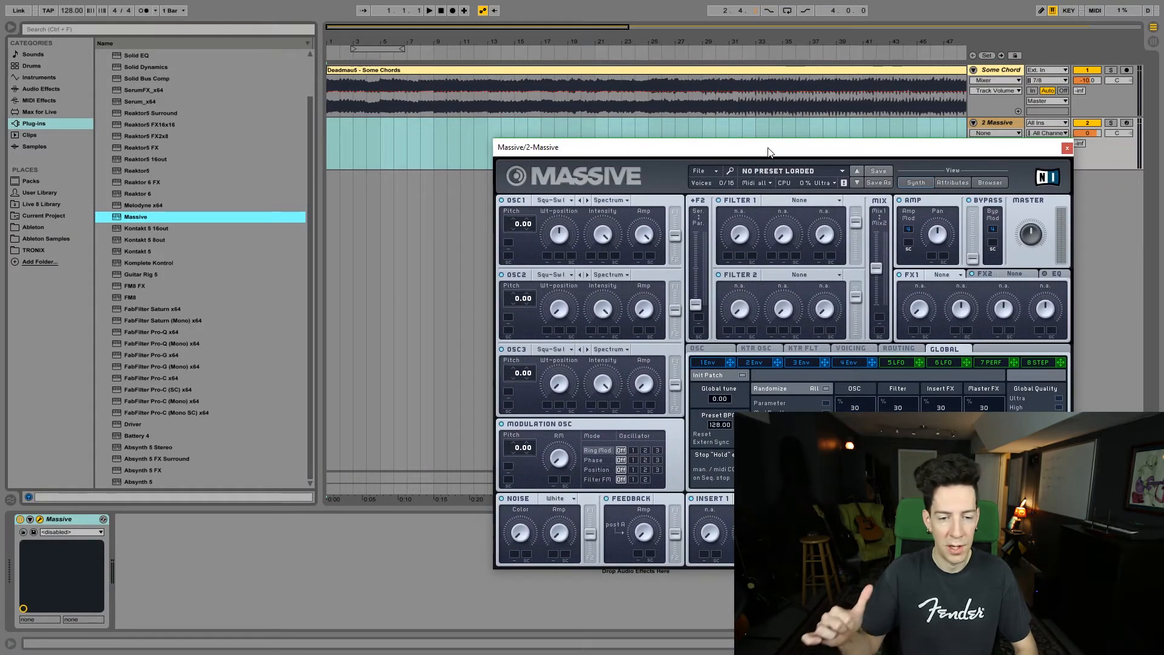
# Reposition the Massive synth window and adjust a setting of its fourth envelope.
pyautogui.moveTo(769, 151); pyautogui.dragTo(735, 79)
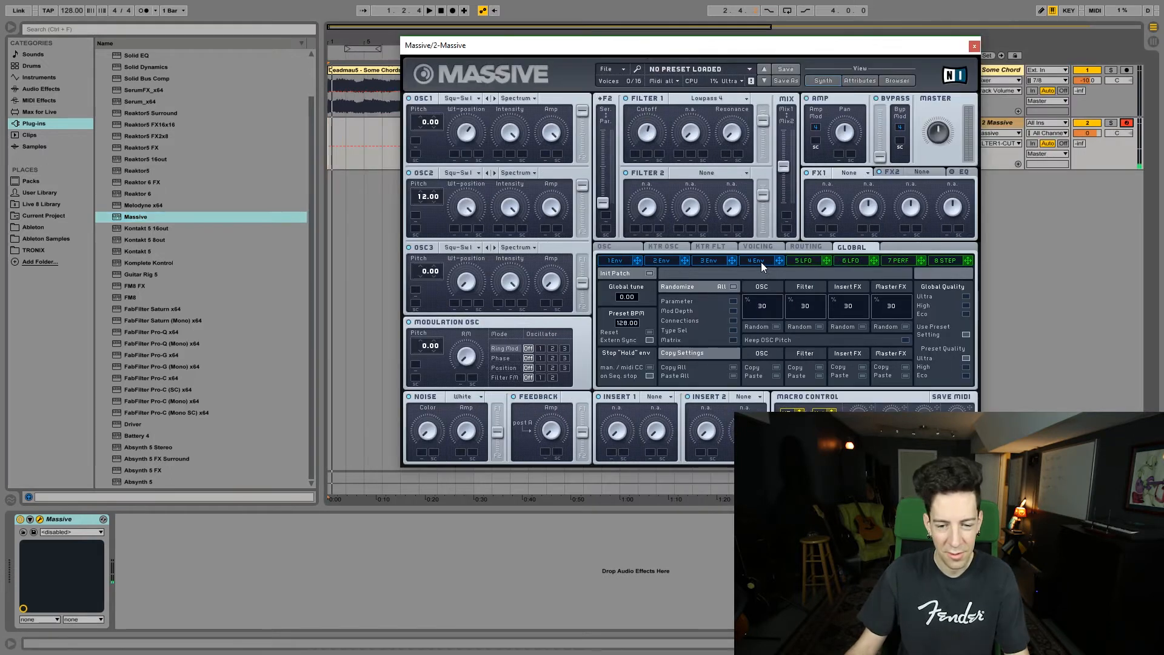
pyautogui.click(758, 261)
pyautogui.moveTo(661, 347); pyautogui.dragTo(661, 332)
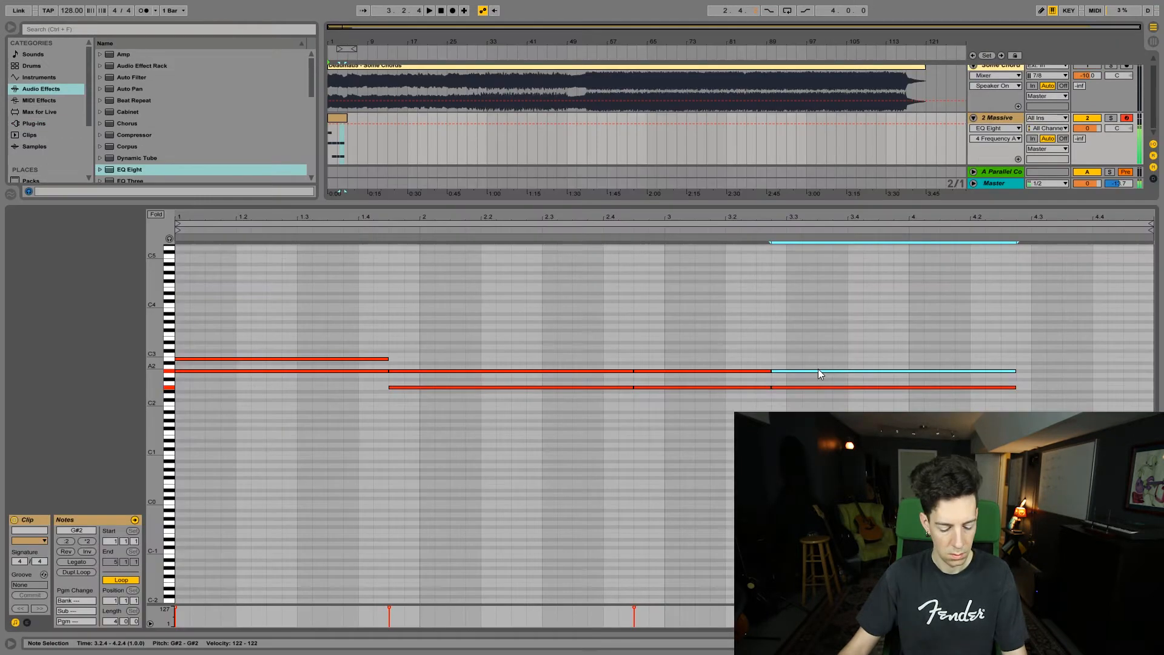
# Transpose the clip's last two notes, starting at 3.2.4, up two semitones to F#2 and A#2, and play the result.
pyautogui.moveTo(849, 312); pyautogui.dragTo(867, 398)
pyautogui.press('Up')
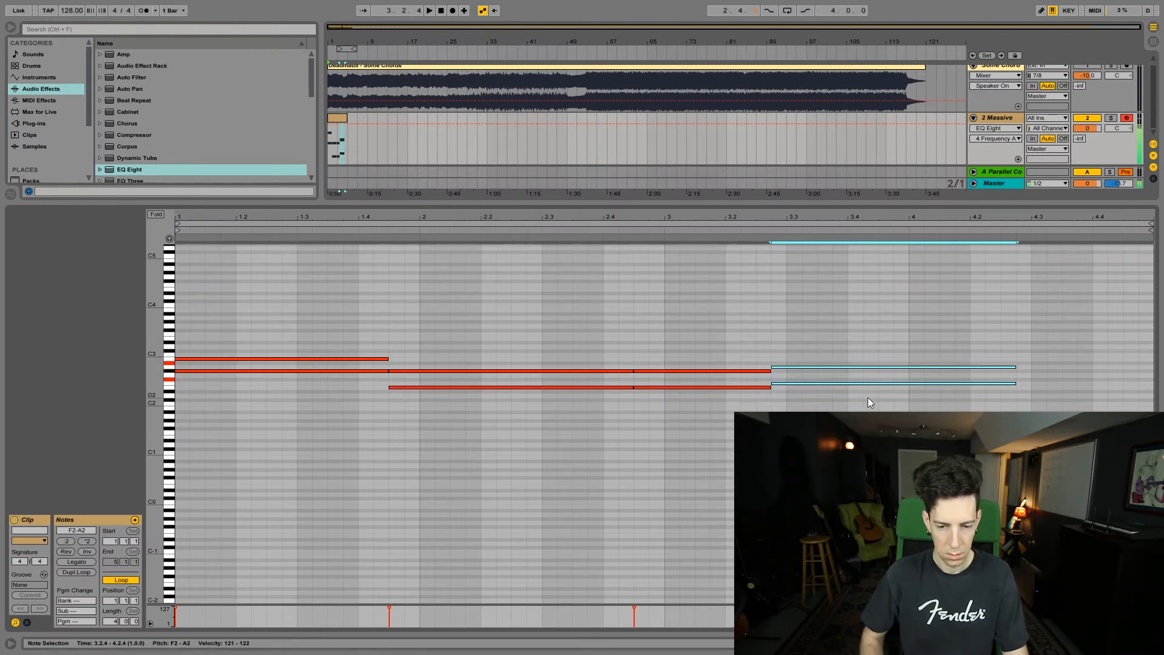
pyautogui.press('Up')
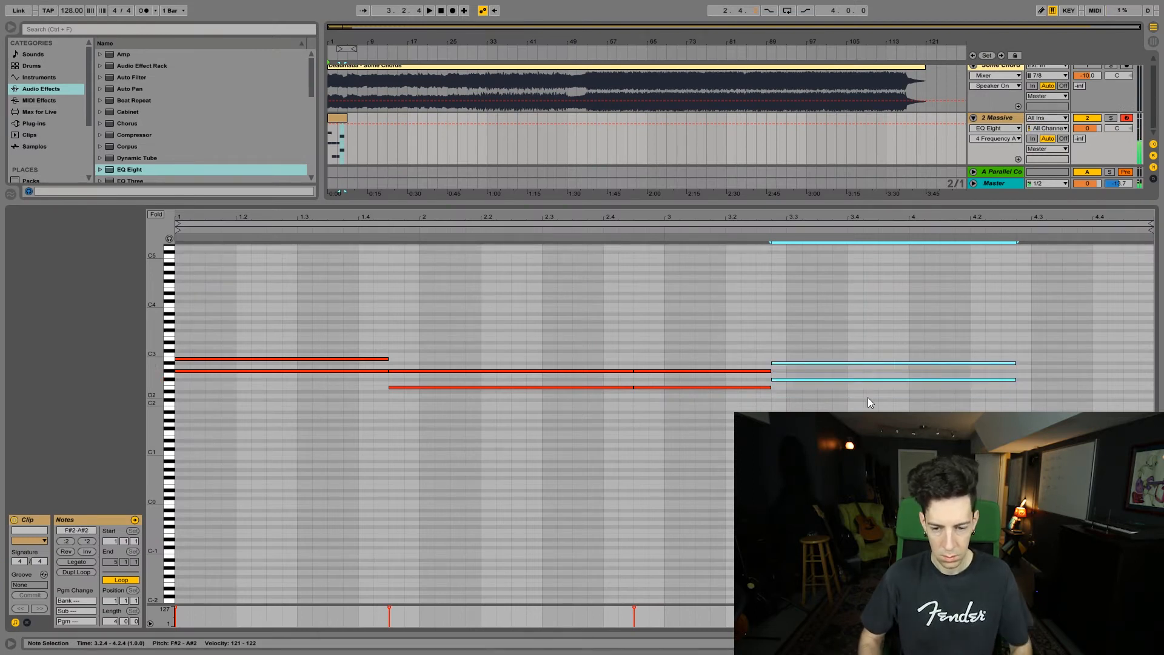
pyautogui.press('space')
pyautogui.rightClick(867, 398)
pyautogui.moveTo(976, 283); pyautogui.dragTo(997, 391)
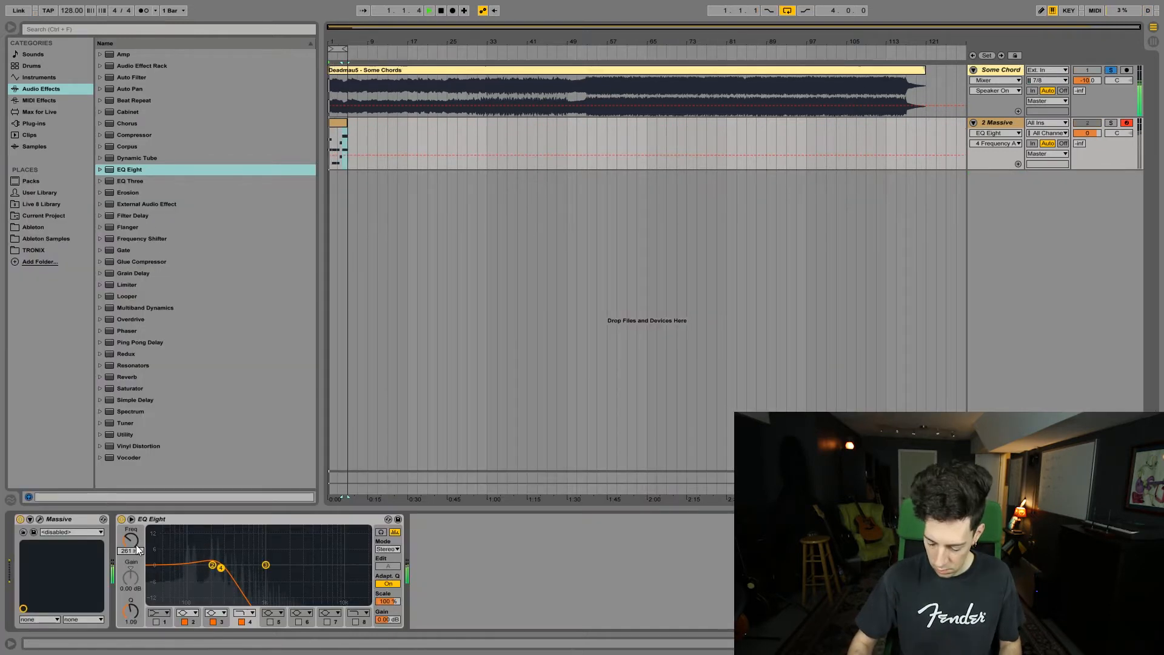
# Lower the cutoff frequency of EQ Eight's high-cut band on the Massive track.
pyautogui.moveTo(135, 546); pyautogui.dragTo(135, 554)
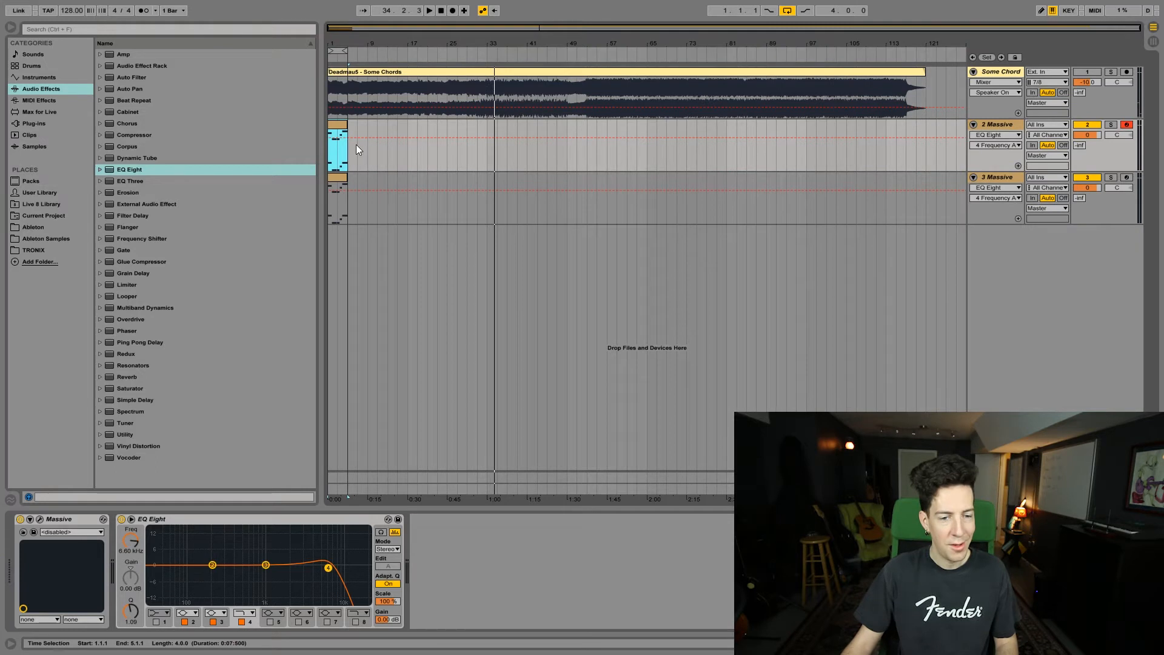
# Delete the lower row of notes from the first Massive track's MIDI clip, keeping only the upper line.
pyautogui.click(333, 192)
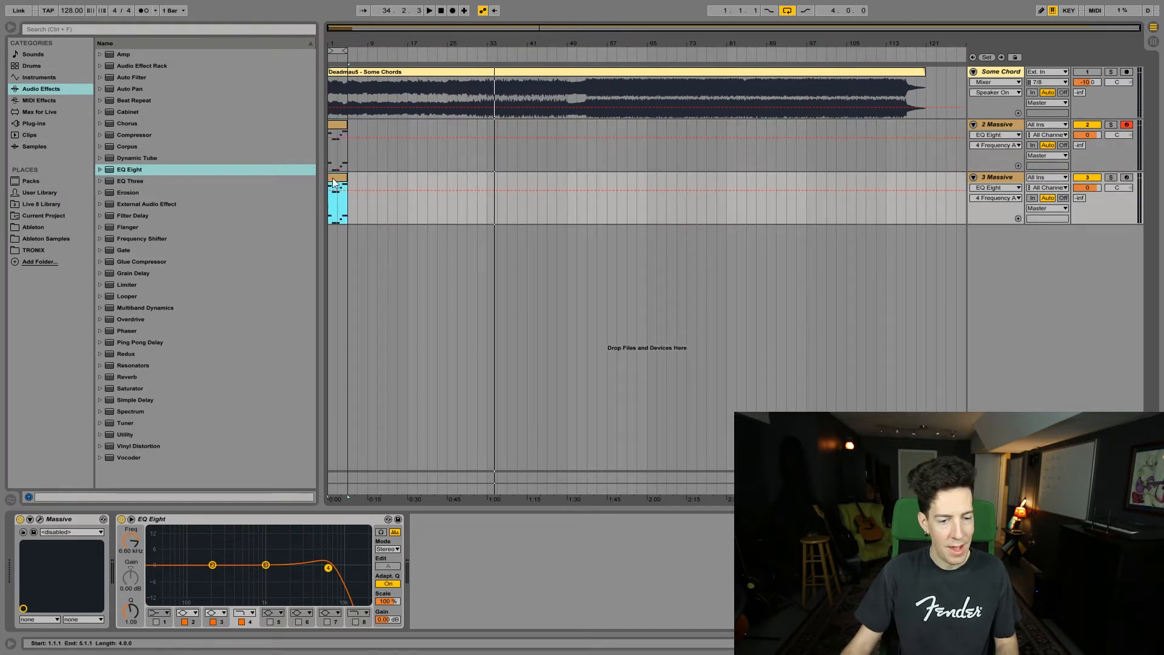
pyautogui.doubleClick(341, 124)
pyautogui.click(289, 381)
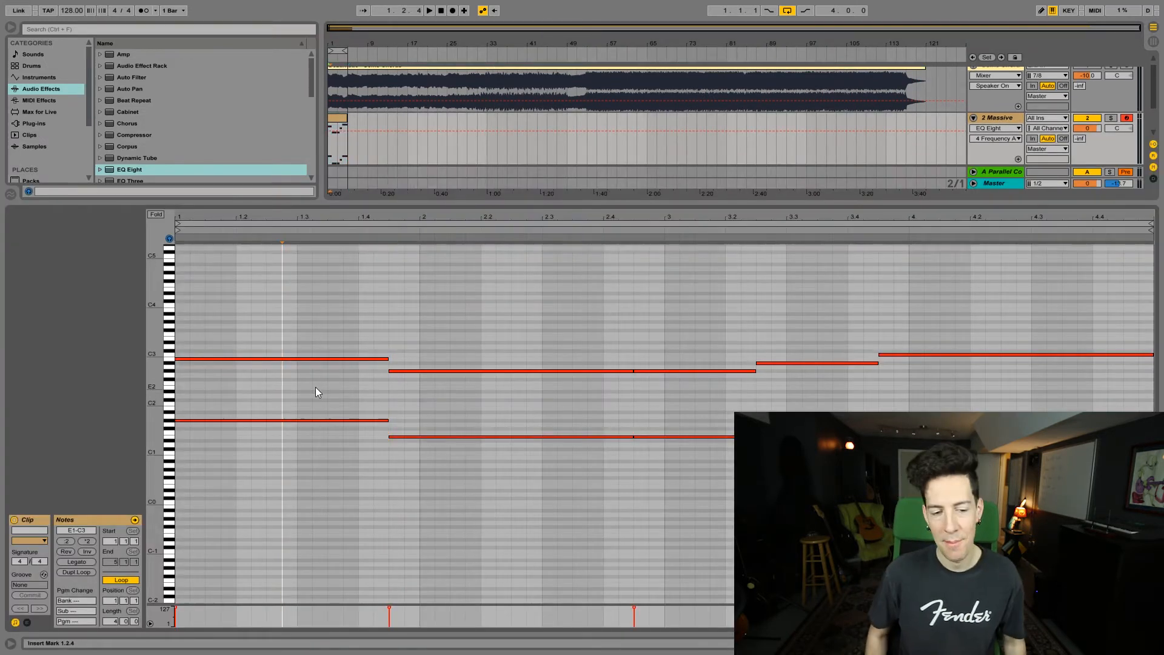
pyautogui.click(364, 314)
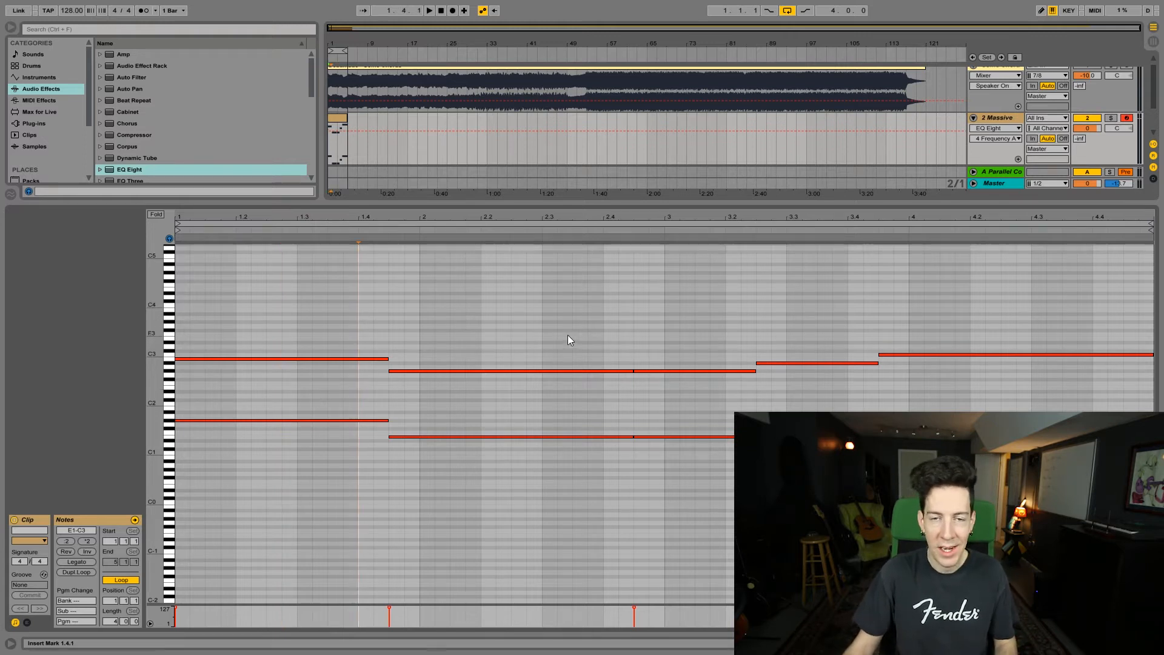
pyautogui.moveTo(240, 392); pyautogui.dragTo(928, 482)
pyautogui.press('Delete')
pyautogui.click(1153, 643)
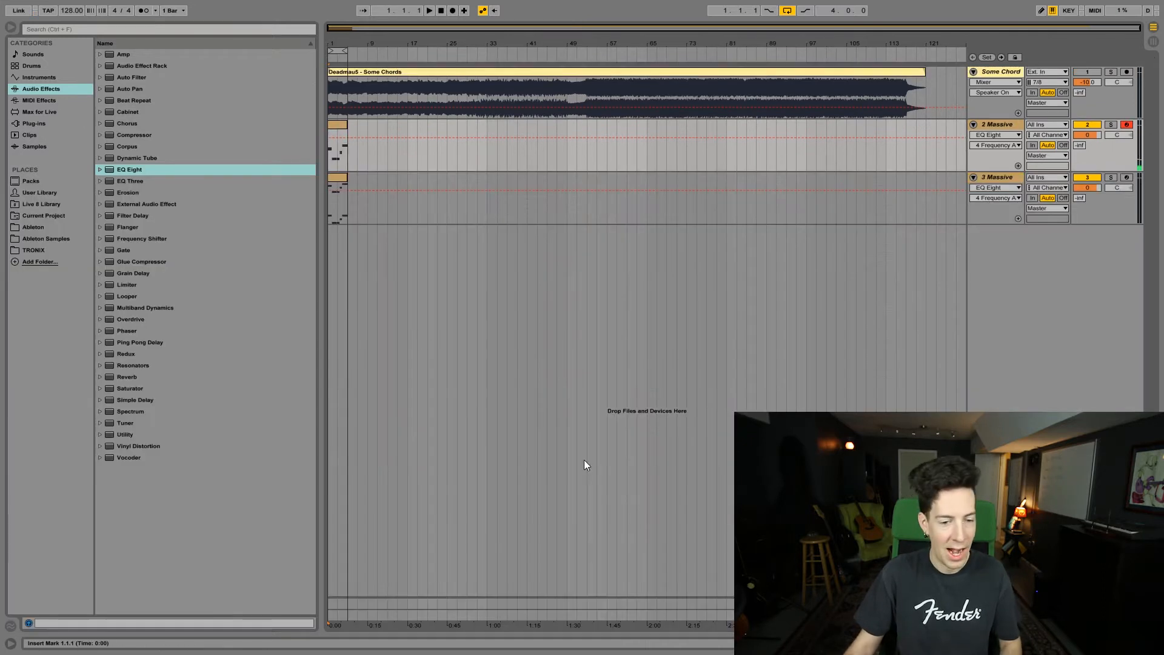
# Delete the upper row of notes from the duplicate Massive track's clip, keeping only the lower line.
pyautogui.doubleClick(340, 180)
pyautogui.moveTo(283, 292); pyautogui.dragTo(956, 375)
pyautogui.press('Delete')
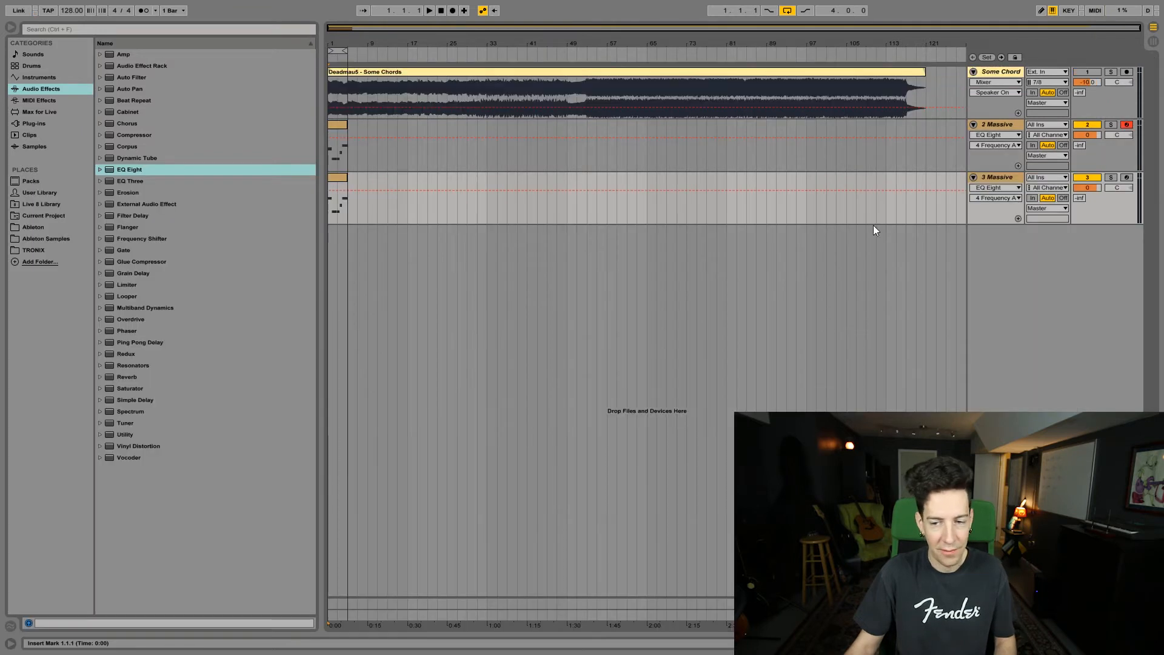
# Review the Some Chords reference around its breakdown and bar 41 against the Mau5 Sop clip at bars 45 to 49.
pyautogui.click(375, 76)
pyautogui.click(556, 89)
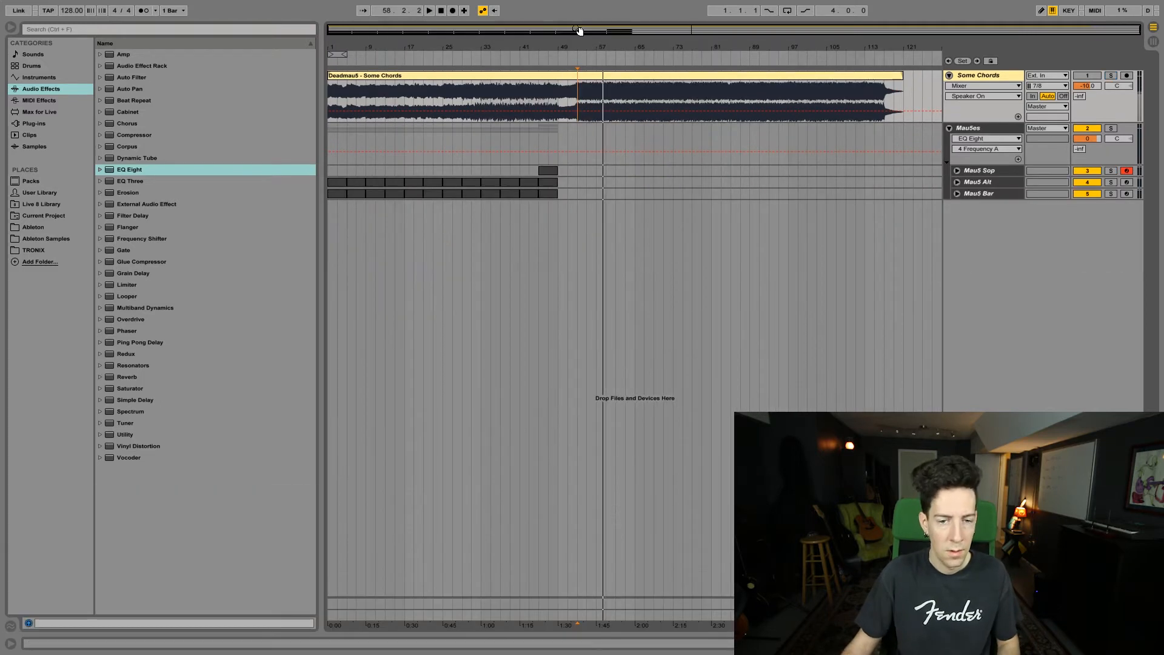
pyautogui.click(548, 167)
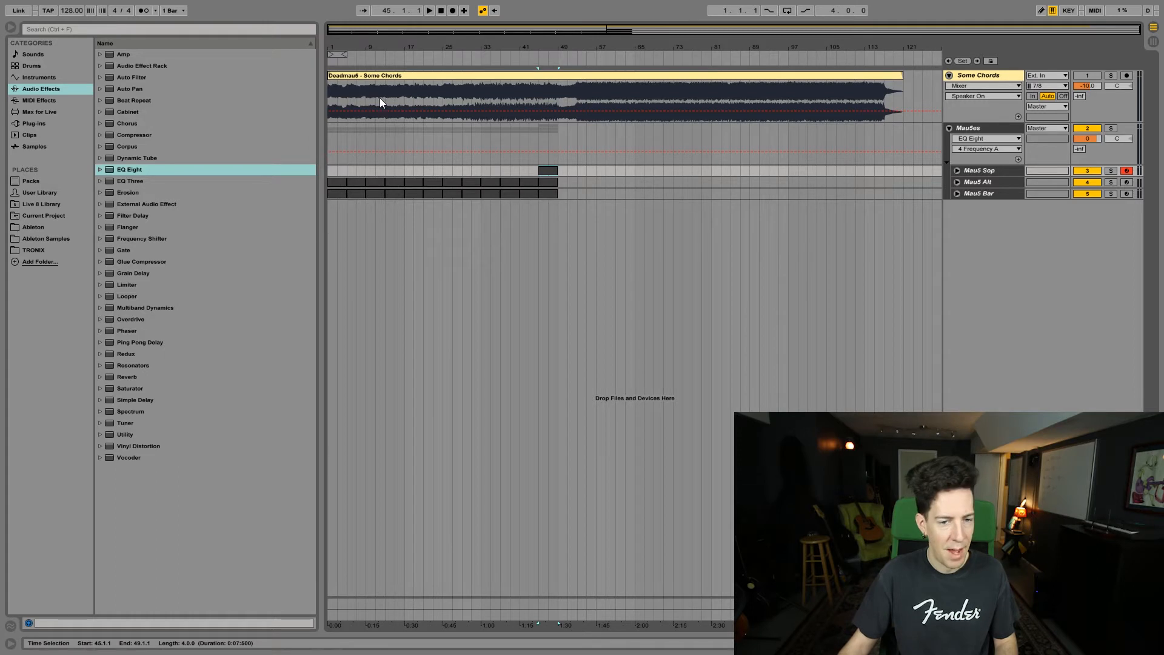
pyautogui.click(358, 77)
pyautogui.click(351, 97)
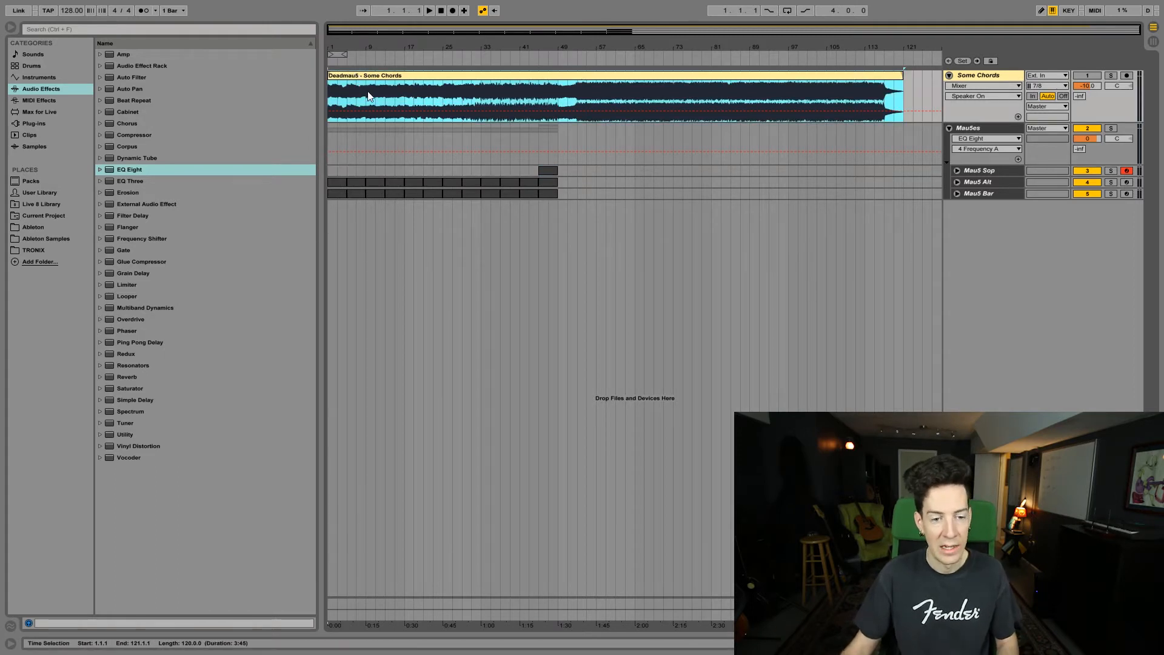
pyautogui.click(523, 97)
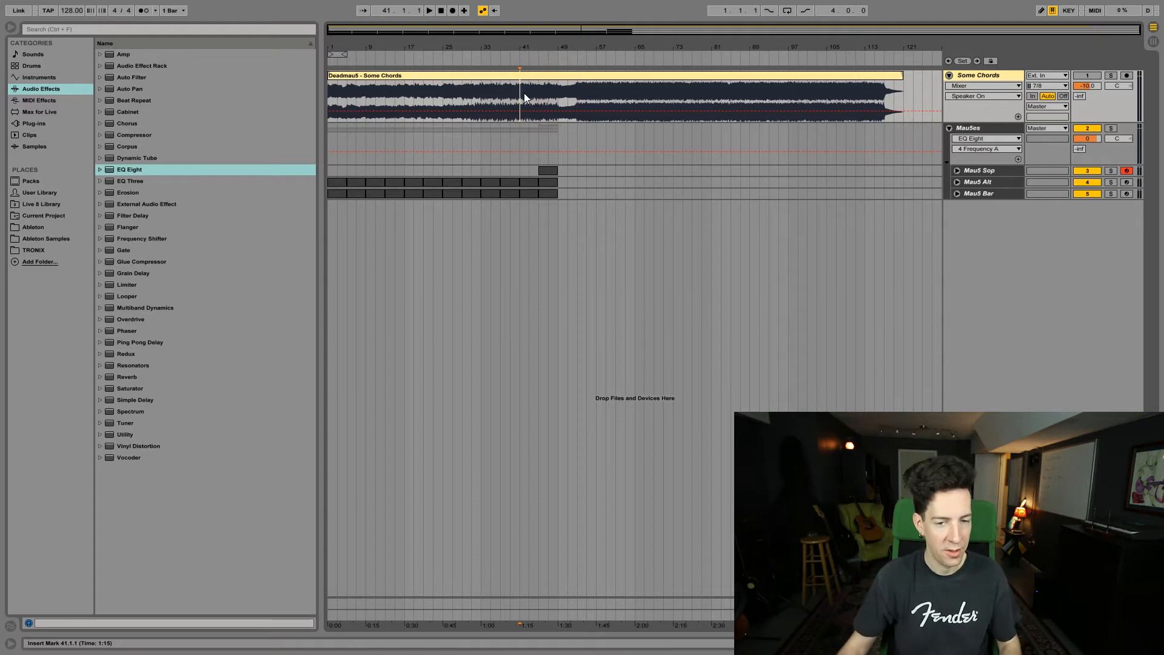
pyautogui.click(461, 76)
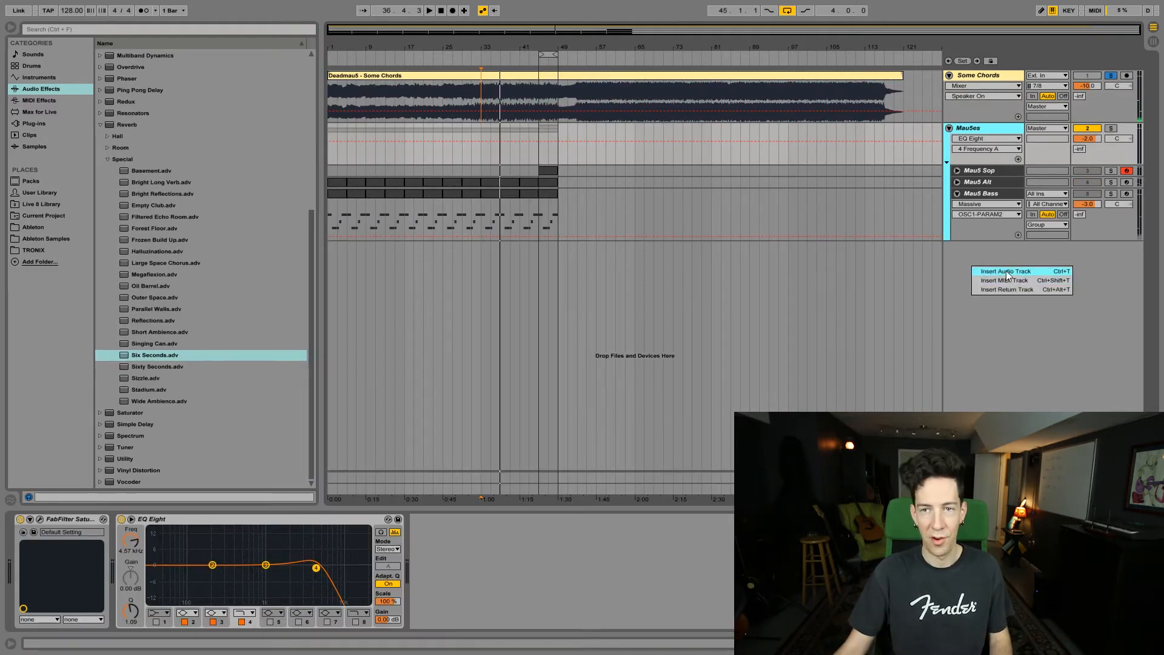
# Insert a new audio track below the Mau5es group.
pyautogui.click(1006, 270)
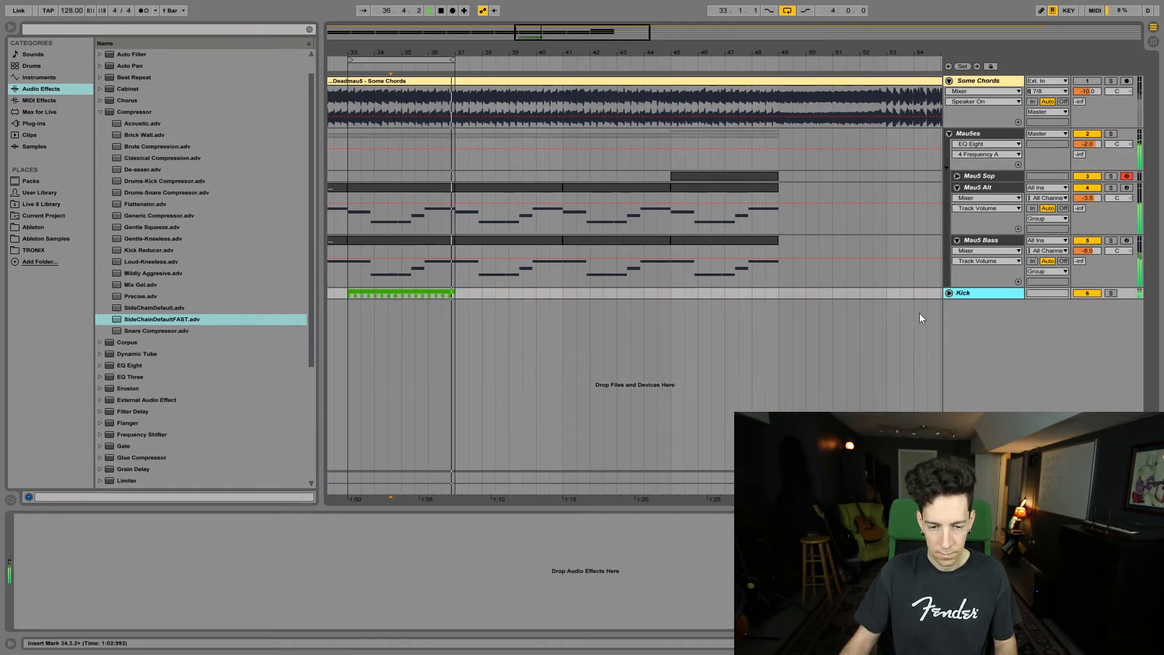
# Stop playback, duplicate the Kick track and rename the upper copy "Kick HP".
pyautogui.press('space')
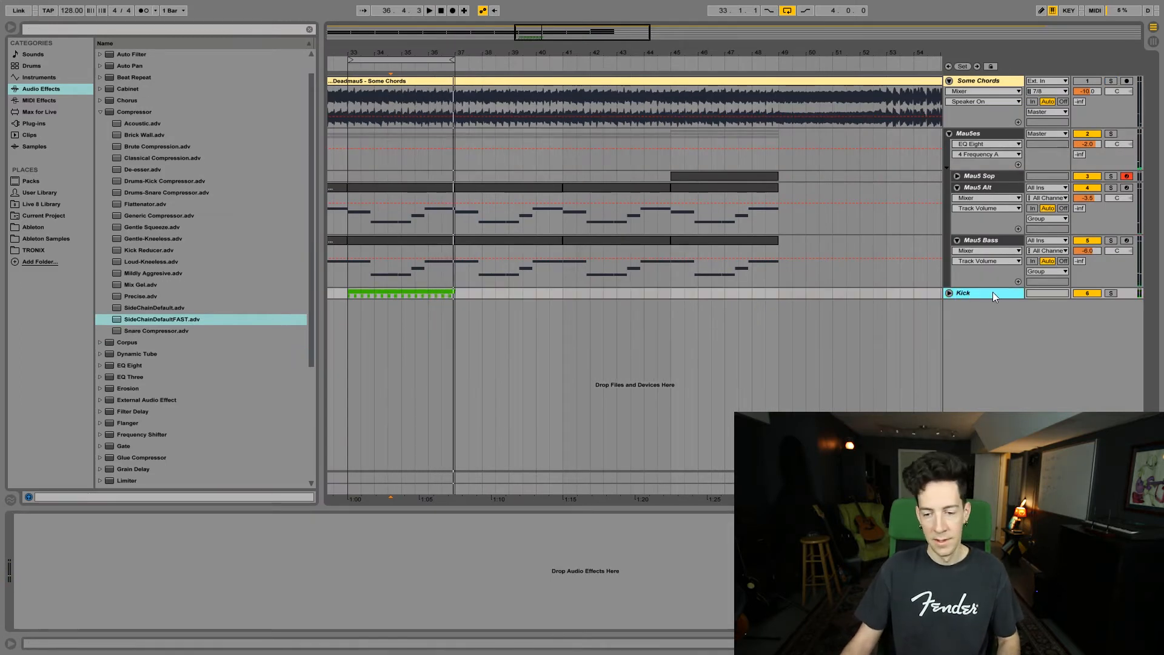
pyautogui.hotkey('ctrl', 'd')
pyautogui.click(1006, 300)
pyautogui.hotkey('ctrl', 'r')
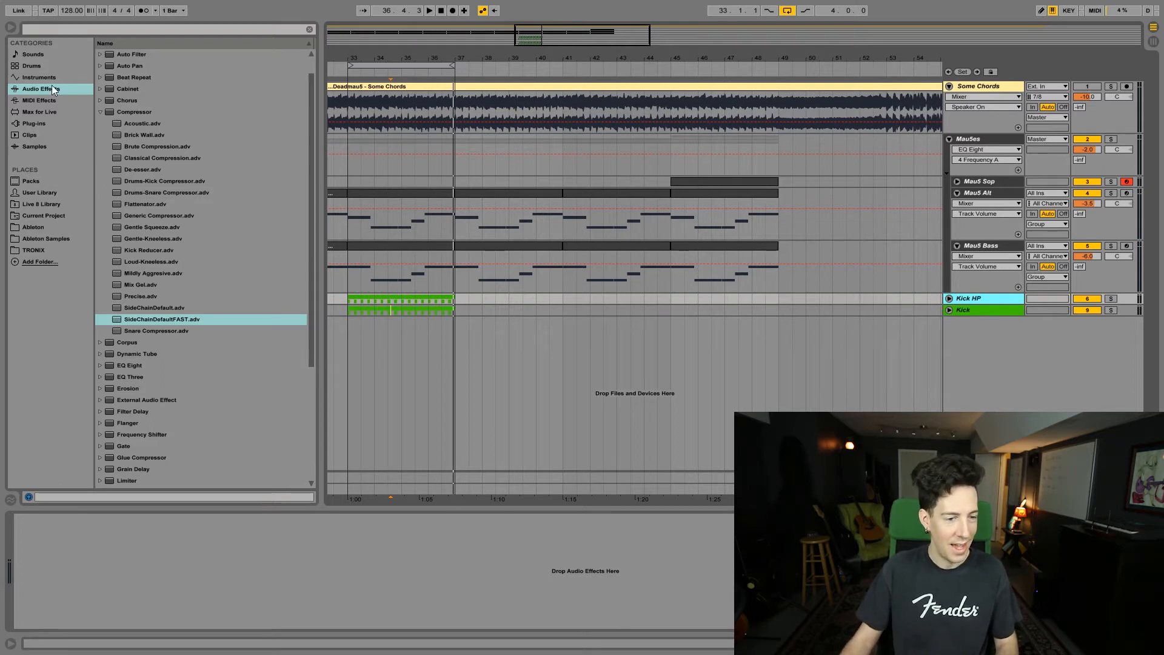
# Add an EQ Eight effect to the Kick HP track.
pyautogui.click(99, 112)
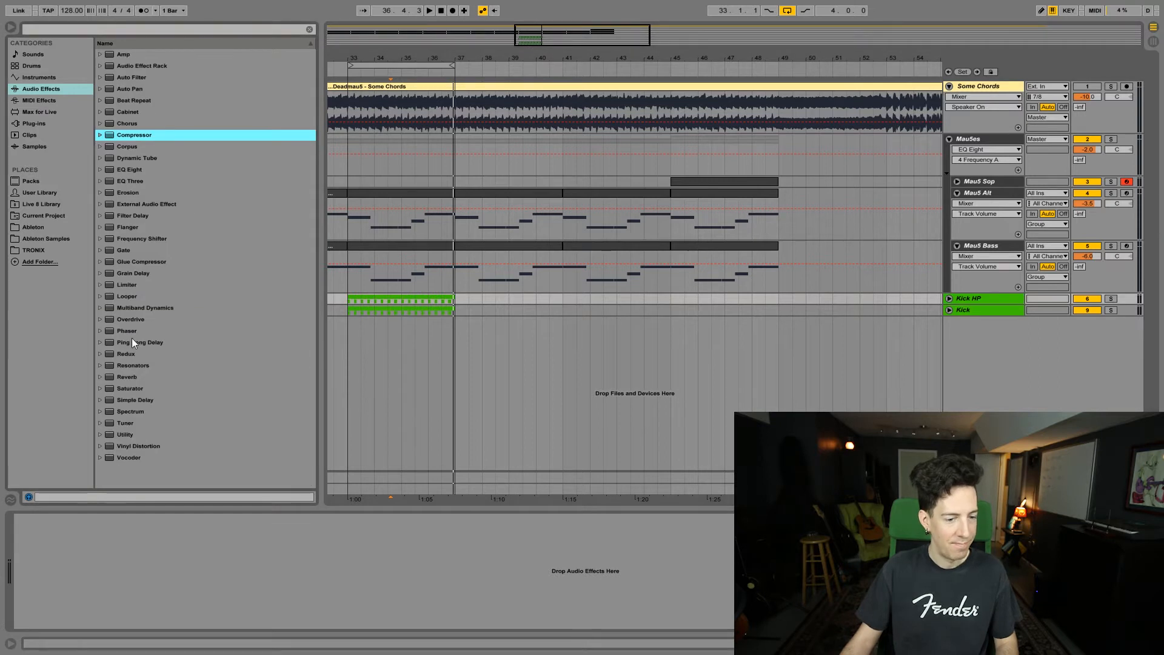
pyautogui.click(133, 170)
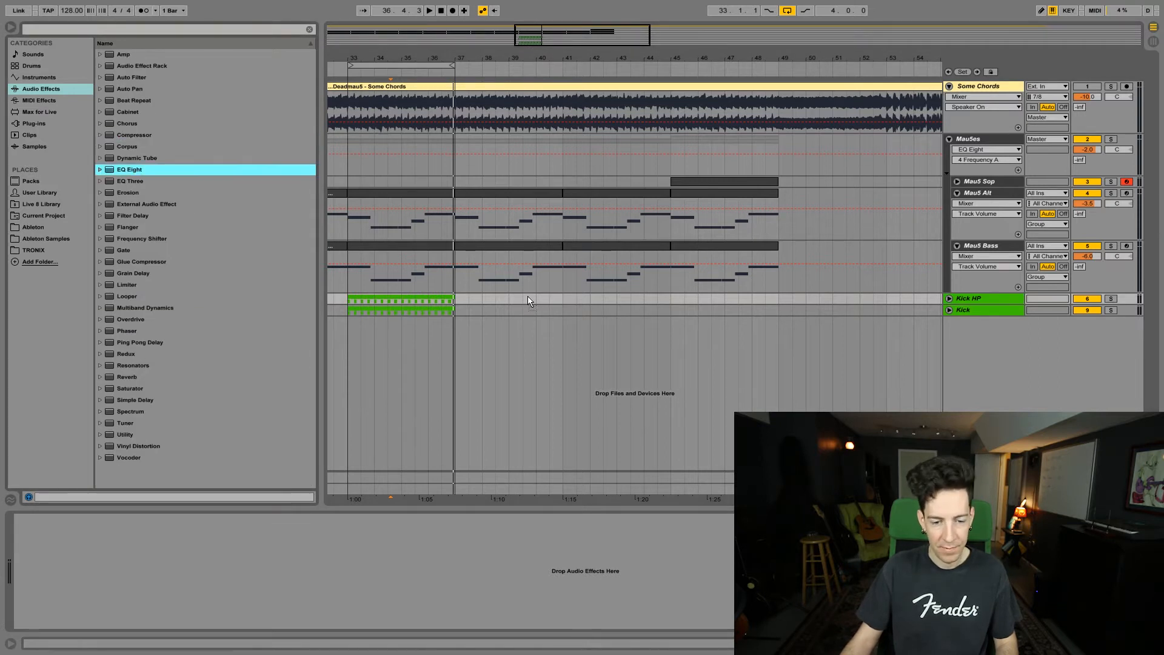
pyautogui.press('Return')
# Make EQ Eight's first band on Kick HP a low-cut filter with its frequency at 90 Hz.
pyautogui.click(59, 612)
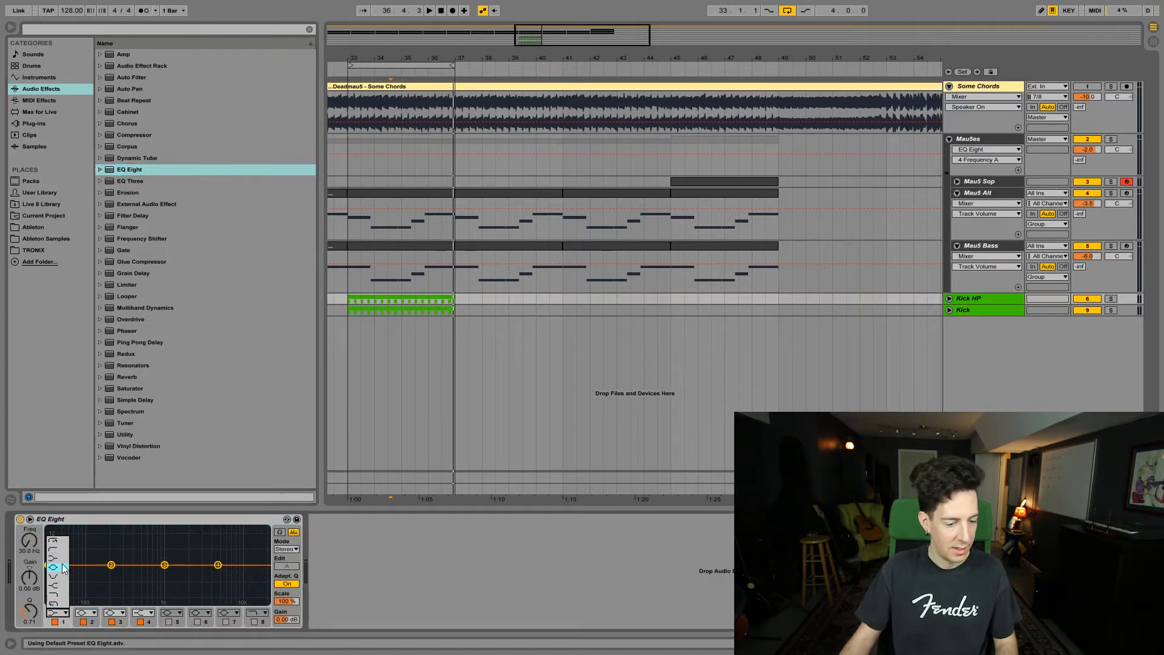
pyautogui.click(61, 584)
pyautogui.moveTo(45, 574); pyautogui.dragTo(93, 573)
pyautogui.moveTo(33, 551); pyautogui.dragTo(33, 548)
pyautogui.click(33, 551)
pyautogui.write('180')
pyautogui.press('Return')
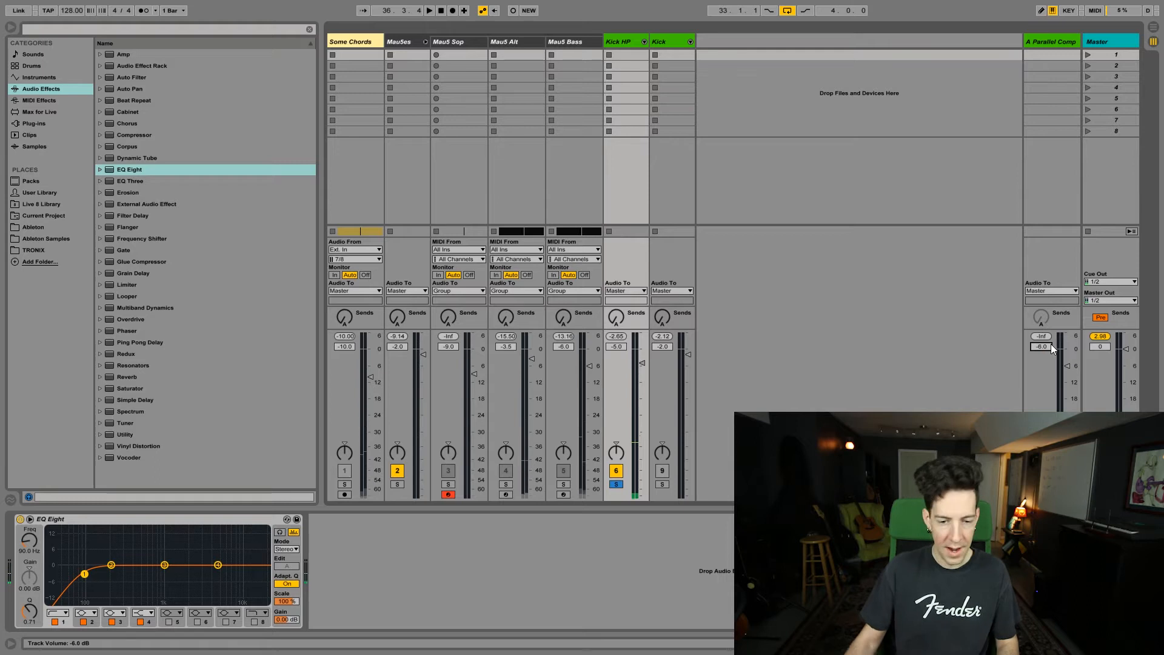
# Adjust the Kick HP track's send to the A Parallel Comp return.
pyautogui.moveTo(617, 318); pyautogui.dragTo(662, 315)
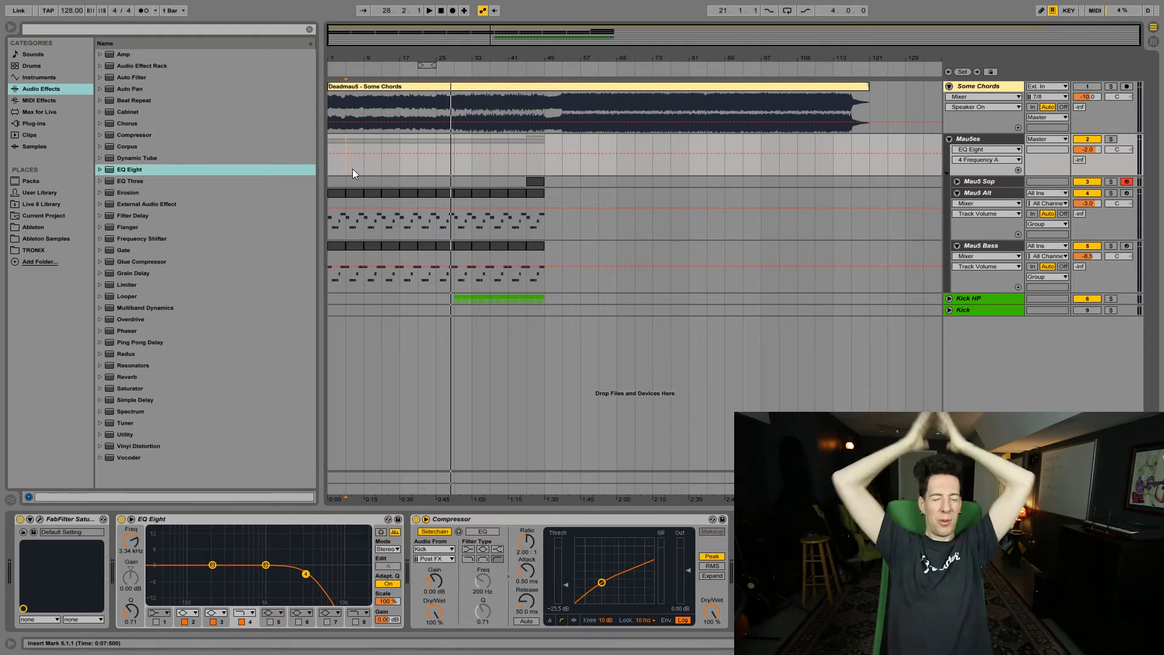
pyautogui.moveTo(360, 46); pyautogui.dragTo(436, 34)
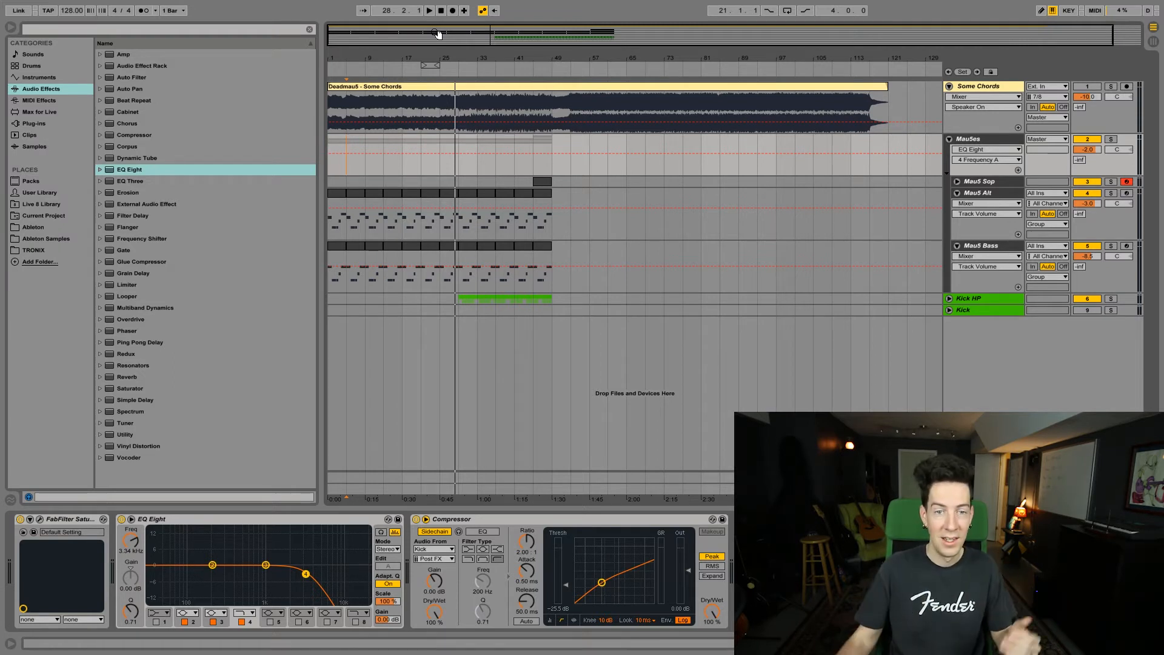
# Warp the "clap ya hands come on" clip on the 12 Audio track by moving its second warp marker just past 1.2.
pyautogui.click(391, 86)
pyautogui.moveTo(400, 39); pyautogui.dragTo(403, 40)
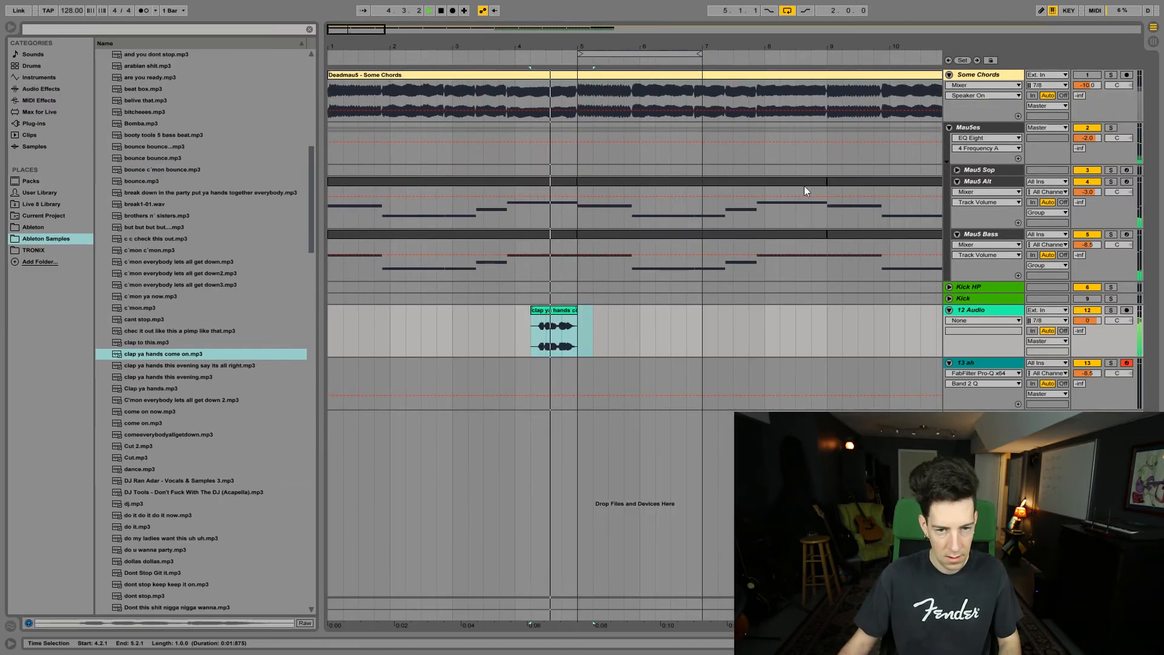
pyautogui.press('space')
pyautogui.moveTo(614, 46); pyautogui.dragTo(573, 78)
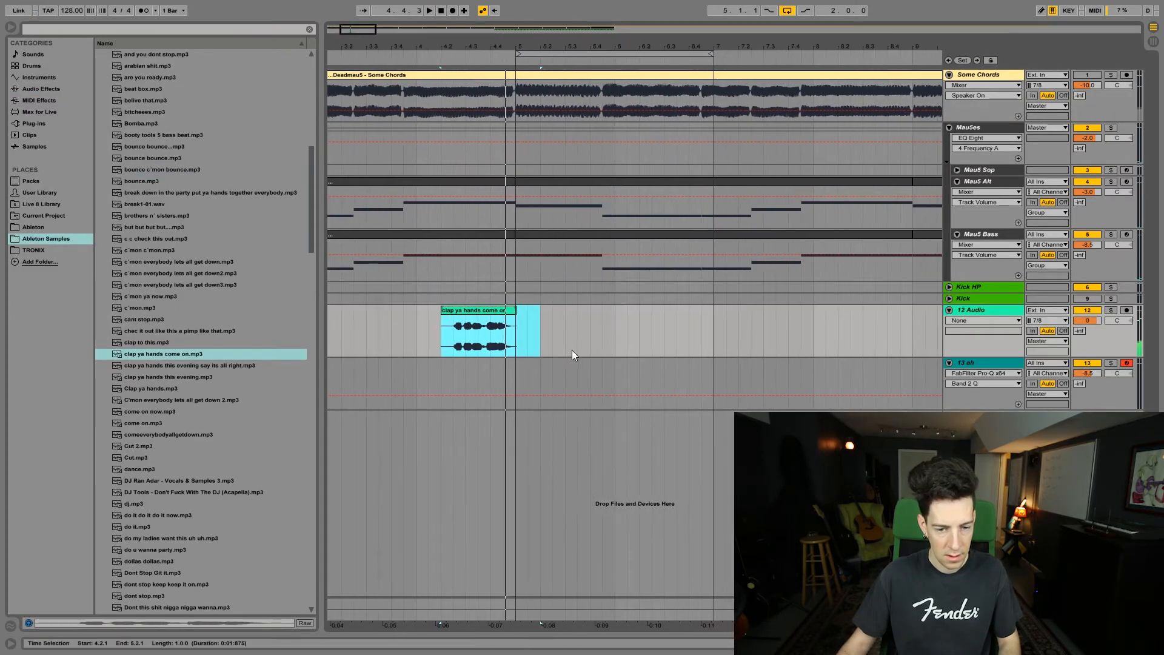
pyautogui.click(483, 333)
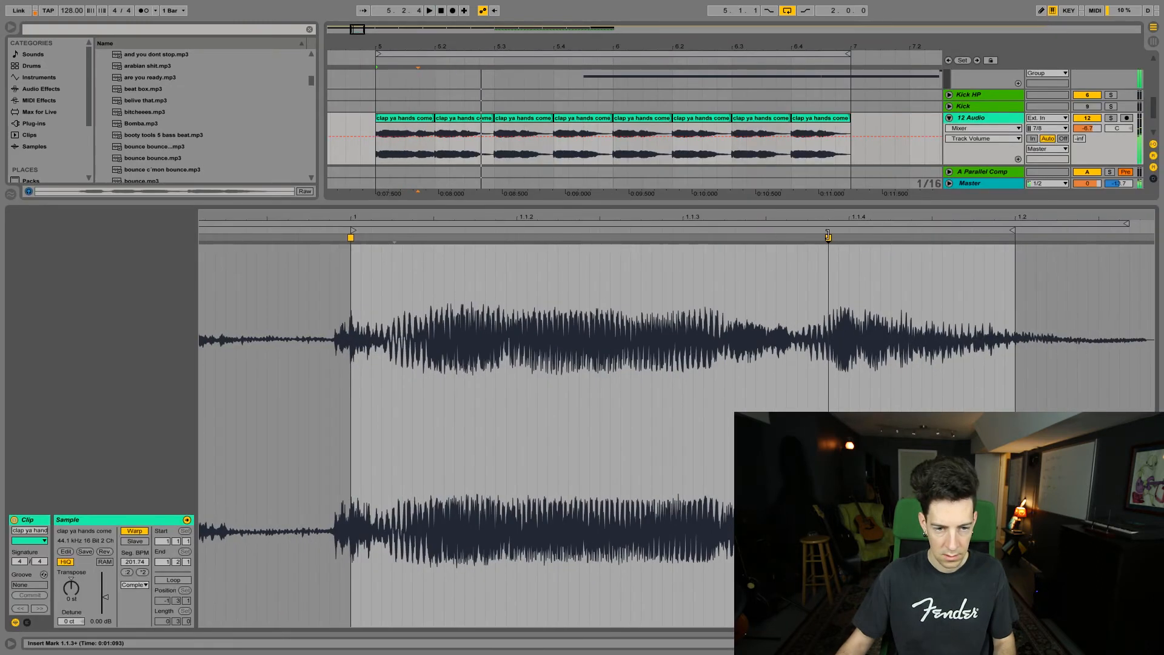
pyautogui.moveTo(828, 235); pyautogui.dragTo(1040, 237)
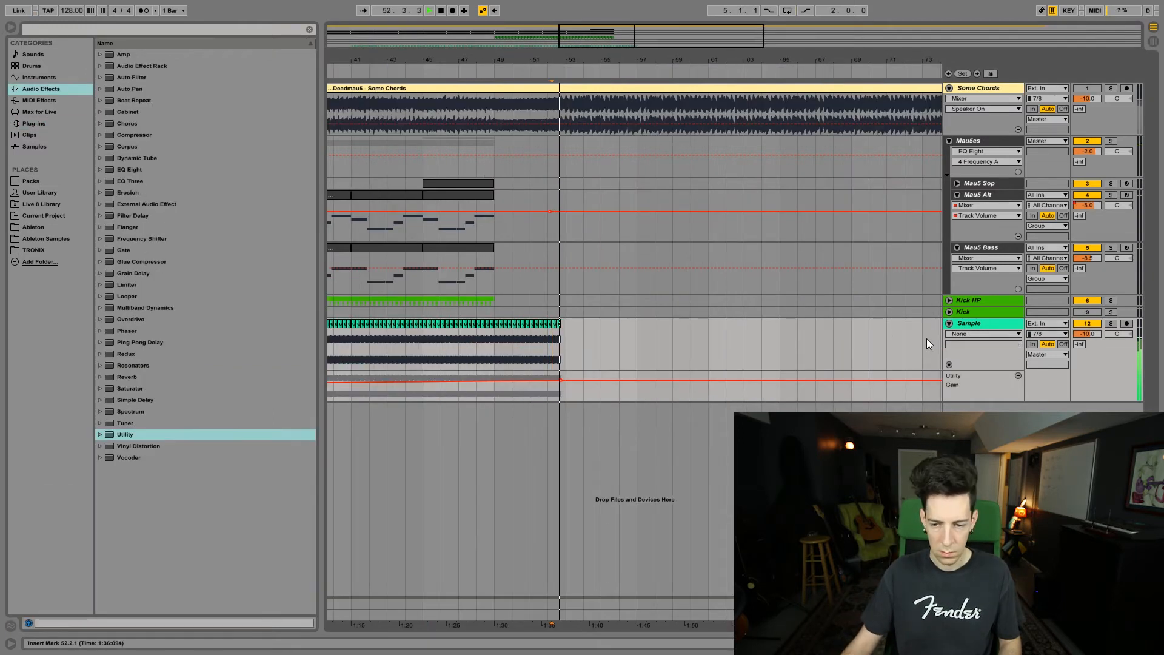
# Select bar 53 on the Mau5 Bass track, just after the Sample clips end.
pyautogui.click(964, 328)
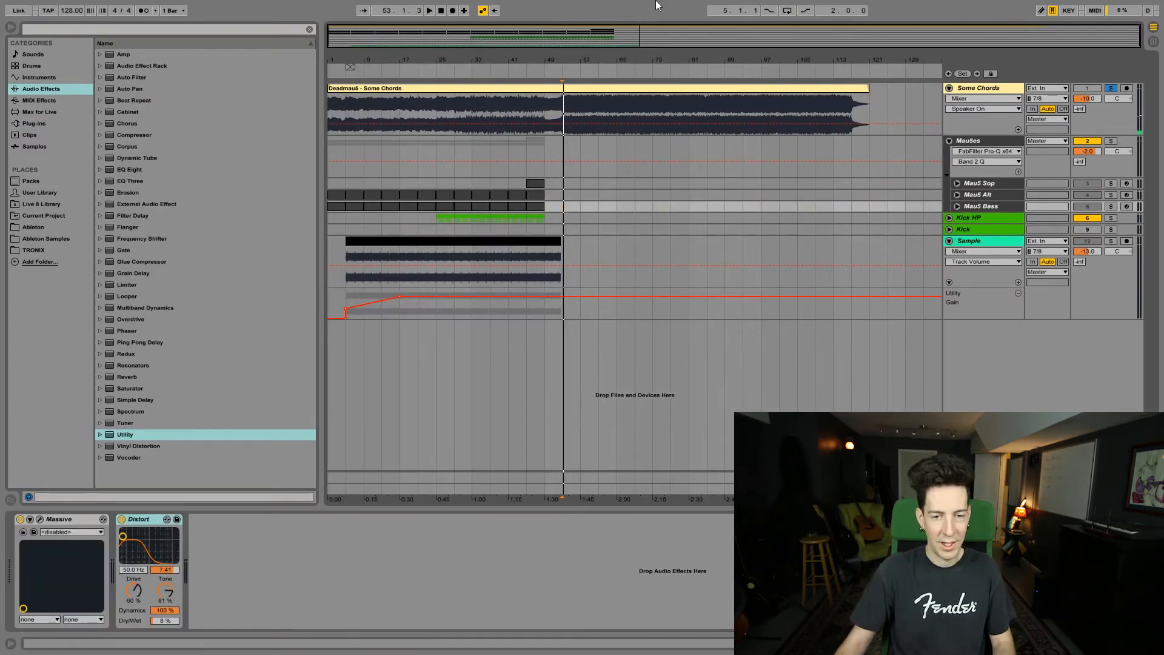
pyautogui.moveTo(532, 60); pyautogui.dragTo(343, 135)
pyautogui.moveTo(675, 44)
pyautogui.mouseDown()
pyautogui.moveTo(674, 100)
pyautogui.moveTo(665, 26)
pyautogui.mouseUp()
pyautogui.click(460, 204)
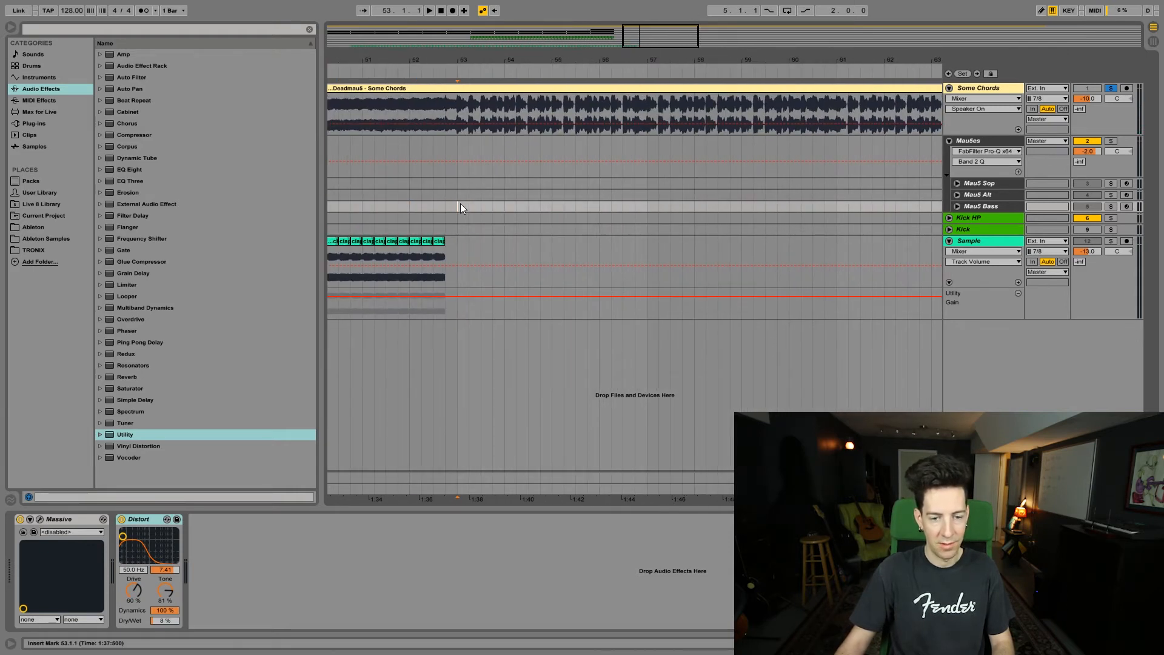
pyautogui.moveTo(460, 207); pyautogui.dragTo(512, 207)
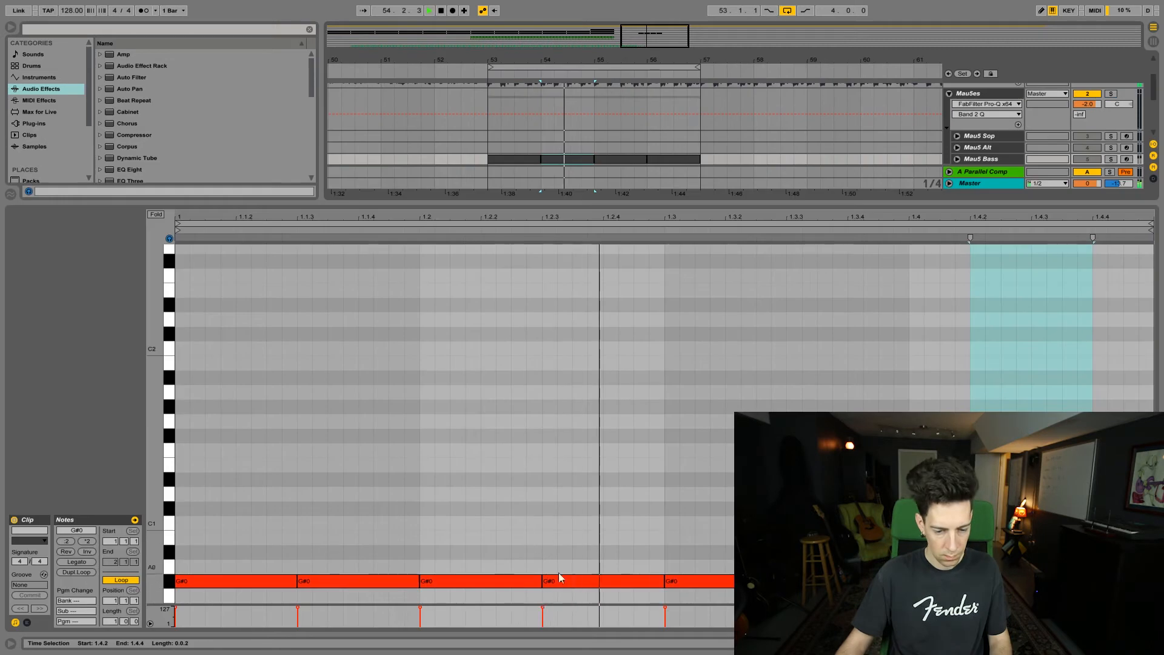
# Rework the G#0 bass rhythm by removing the notes at 1.2.3 and 1.3.3 and extending the 1.2 note to 1.3.
pyautogui.doubleClick(587, 580)
pyautogui.moveTo(541, 580); pyautogui.dragTo(660, 580)
pyautogui.click(817, 581)
pyautogui.doubleClick(817, 581)
pyautogui.moveTo(907, 581); pyautogui.dragTo(909, 581)
pyautogui.moveTo(909, 581); pyautogui.dragTo(943, 580)
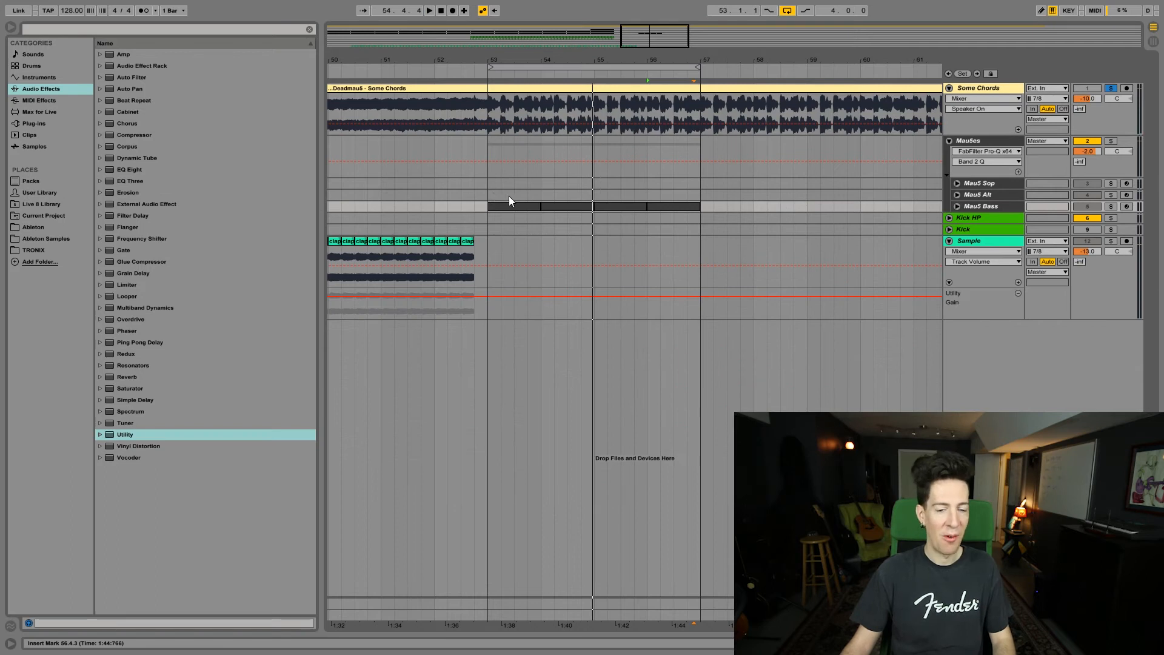
# Stop playback and select bar 53 on the Mau5 Alt track.
pyautogui.click(494, 194)
pyautogui.press('space')
pyautogui.moveTo(485, 196); pyautogui.dragTo(541, 193)
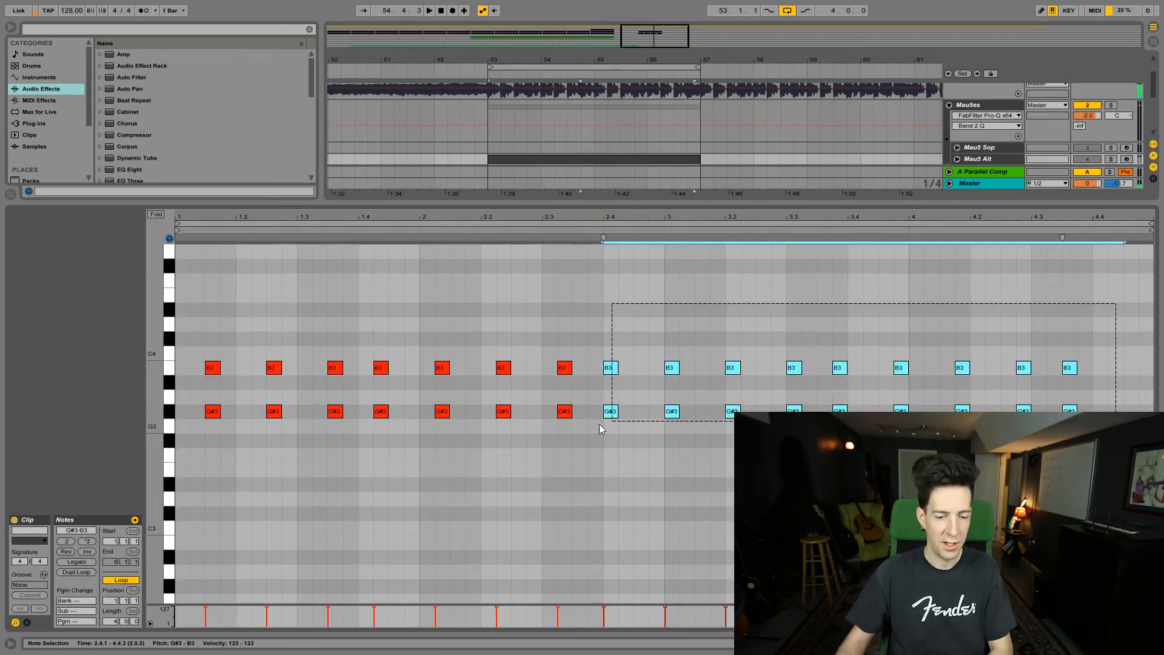
# Delete the selected G#3 and B3 notes in the Mau5 Alt clip and duplicate the chord pattern three times.
pyautogui.moveTo(602, 424); pyautogui.dragTo(182, 328)
pyautogui.press('Delete')
pyautogui.hotkey('ctrl', 'd')
pyautogui.hotkey('ctrl', 'd')
pyautogui.hotkey('ctrl', 'd')
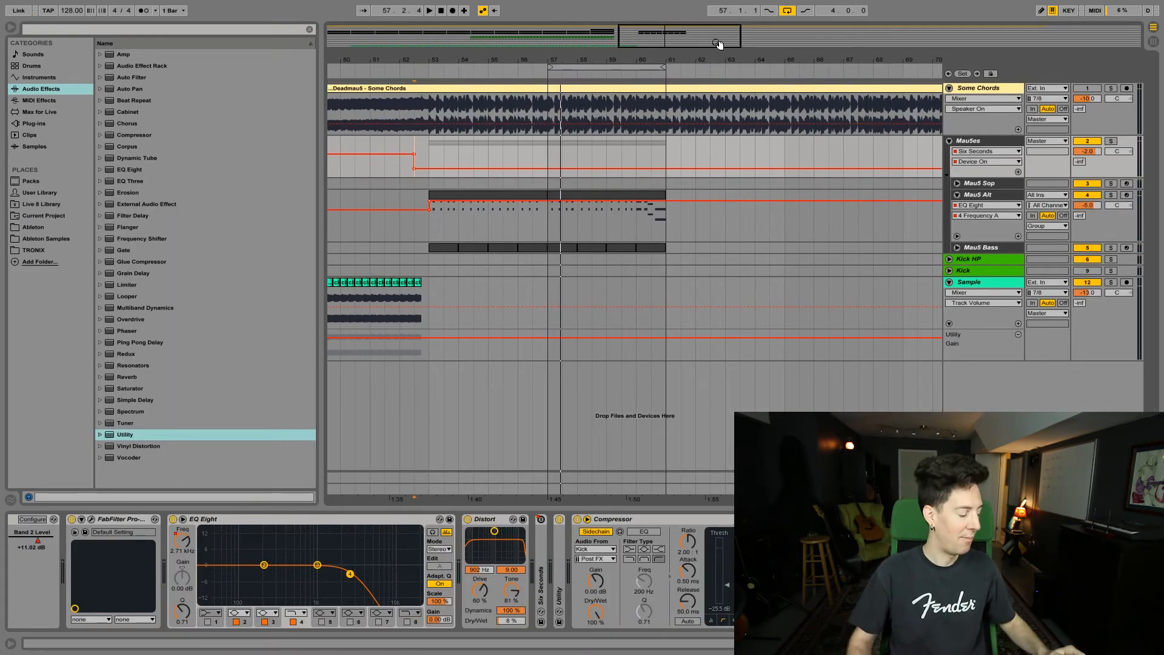
# Audition the G#0 notes of the Mau5 Bass clip around bar 60.
pyautogui.moveTo(716, 43)
pyautogui.mouseDown()
pyautogui.moveTo(716, 24)
pyautogui.moveTo(716, 37)
pyautogui.mouseUp()
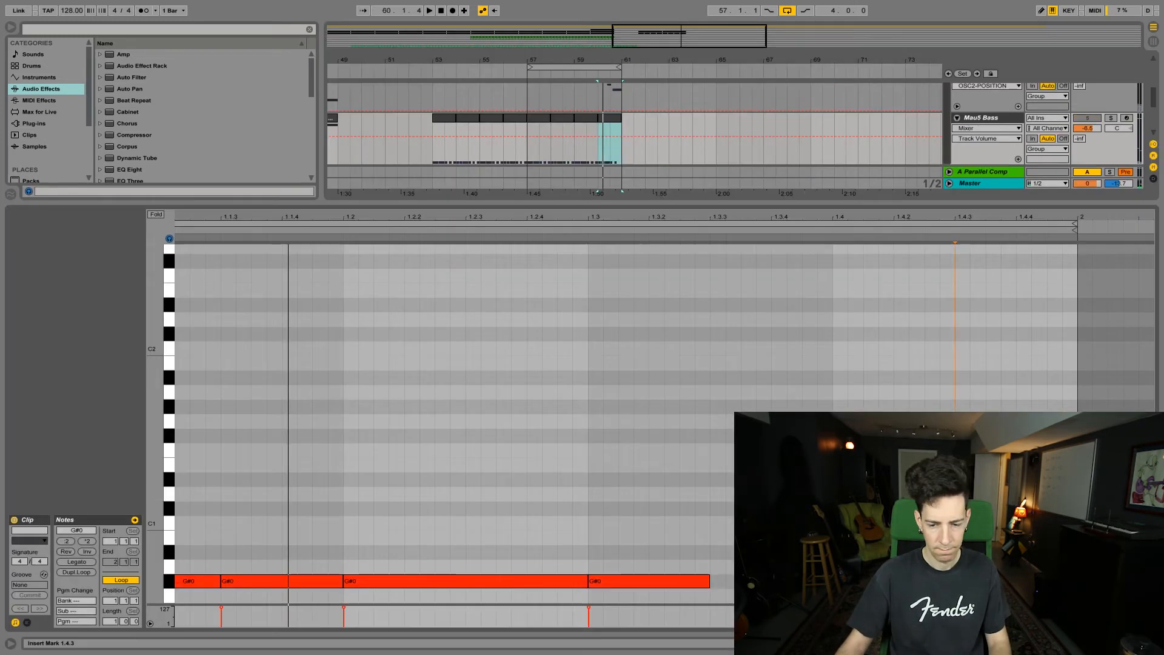
pyautogui.press('space')
pyautogui.press('space')
pyautogui.press('space')
pyautogui.press('space')
pyautogui.press('space')
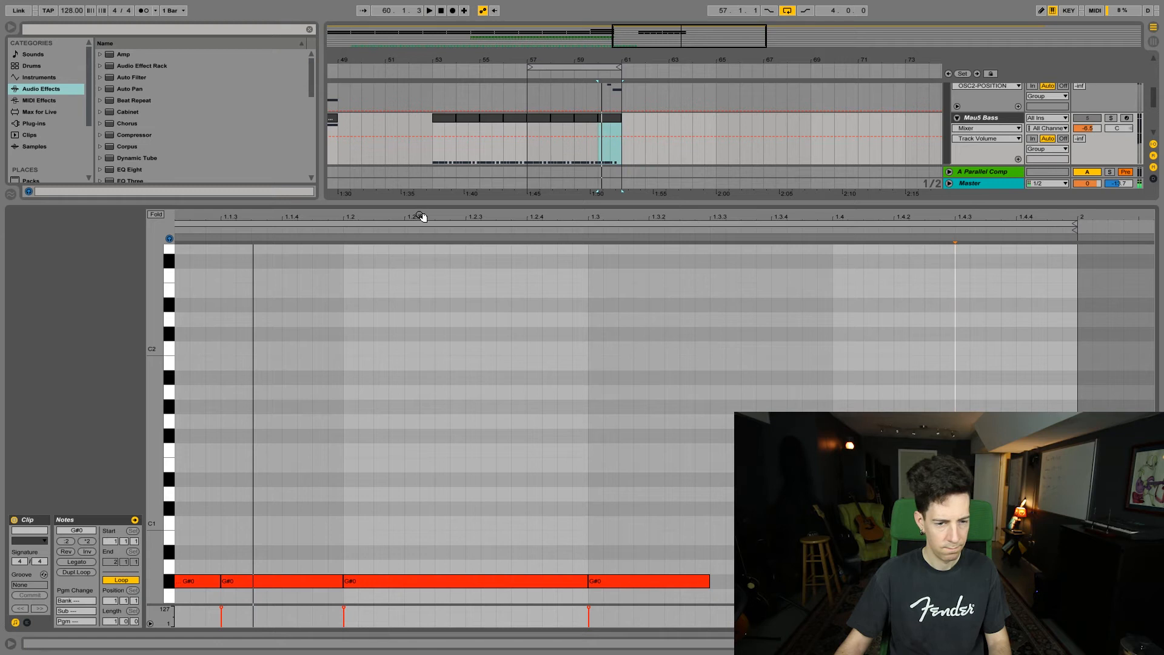
pyautogui.moveTo(419, 215); pyautogui.dragTo(473, 211)
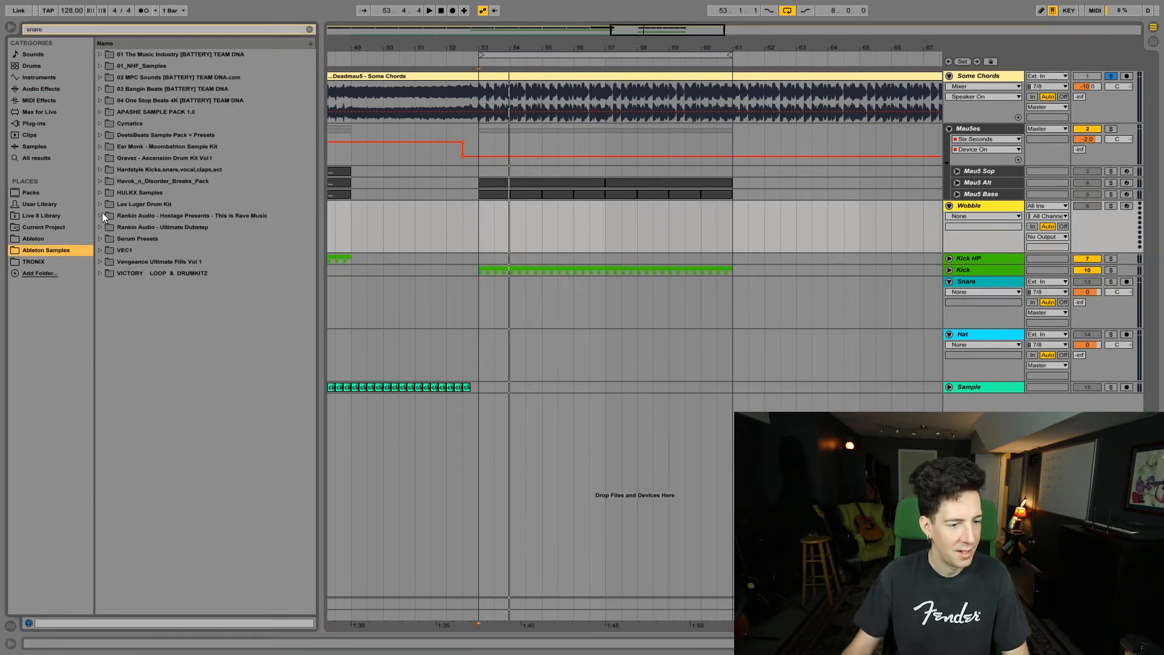
# Browse the Lex Luger Drum Kit's Claps & Snares folder and preview Clap_04.wav and Clap_08.wav.
pyautogui.click(104, 204)
pyautogui.click(108, 214)
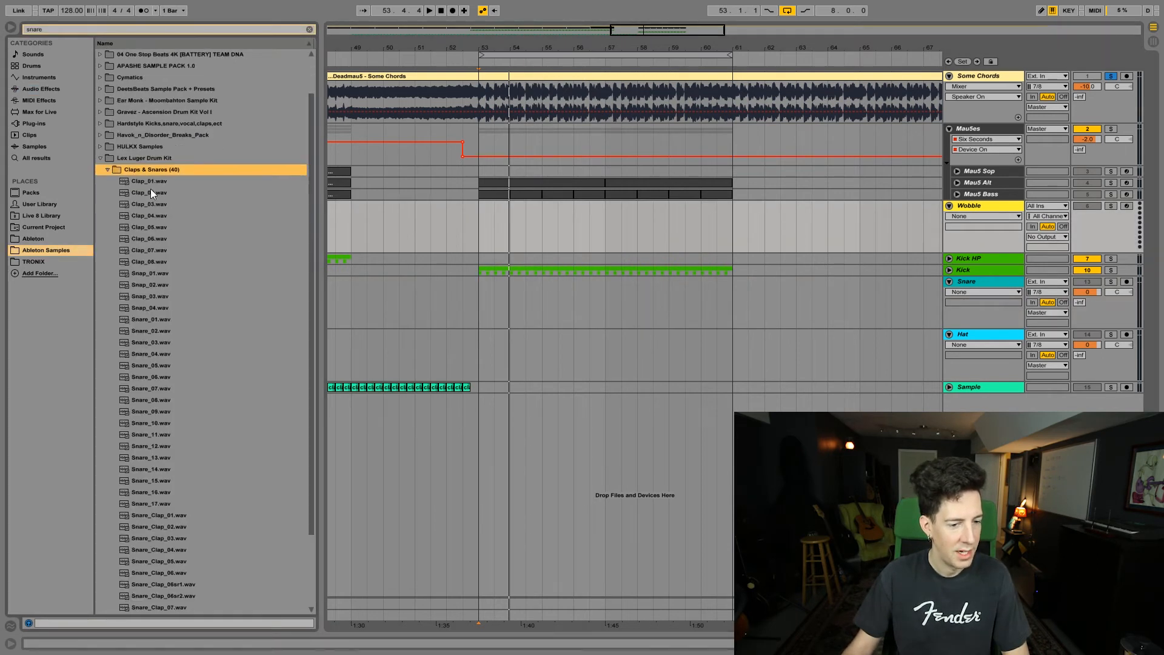
pyautogui.click(160, 216)
pyautogui.click(162, 261)
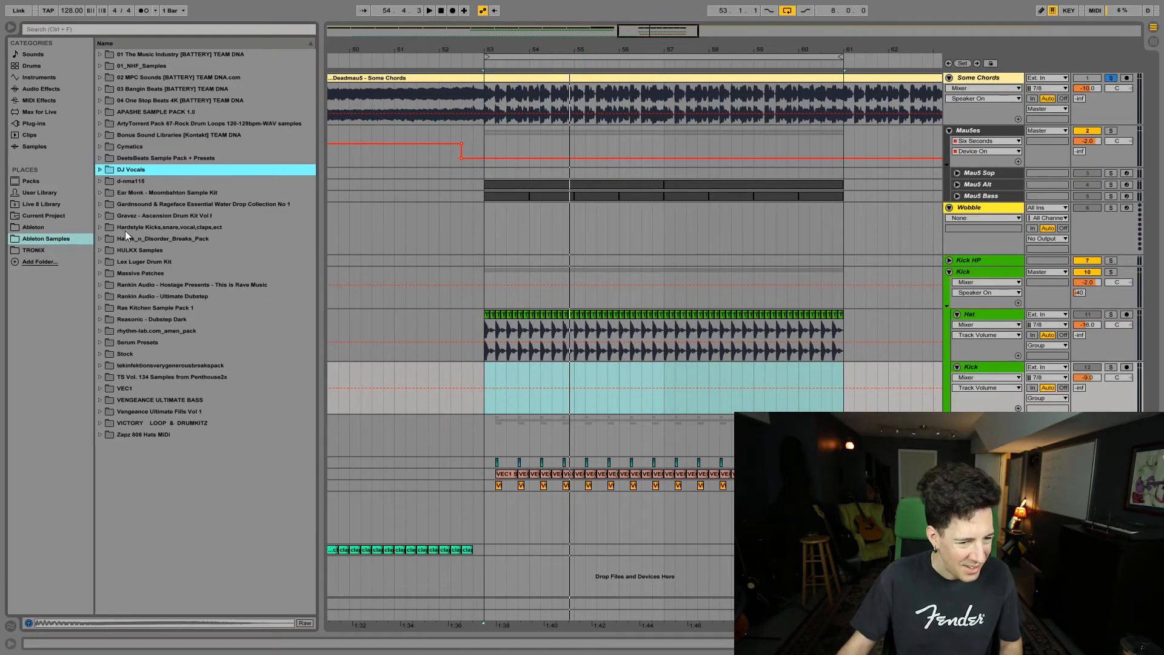
# Browse VEC1's Bassdrums to the VEC1 Distortion folder and preview kick samples, starting with VEC1 BD Distortion 01.wav.
pyautogui.click(100, 388)
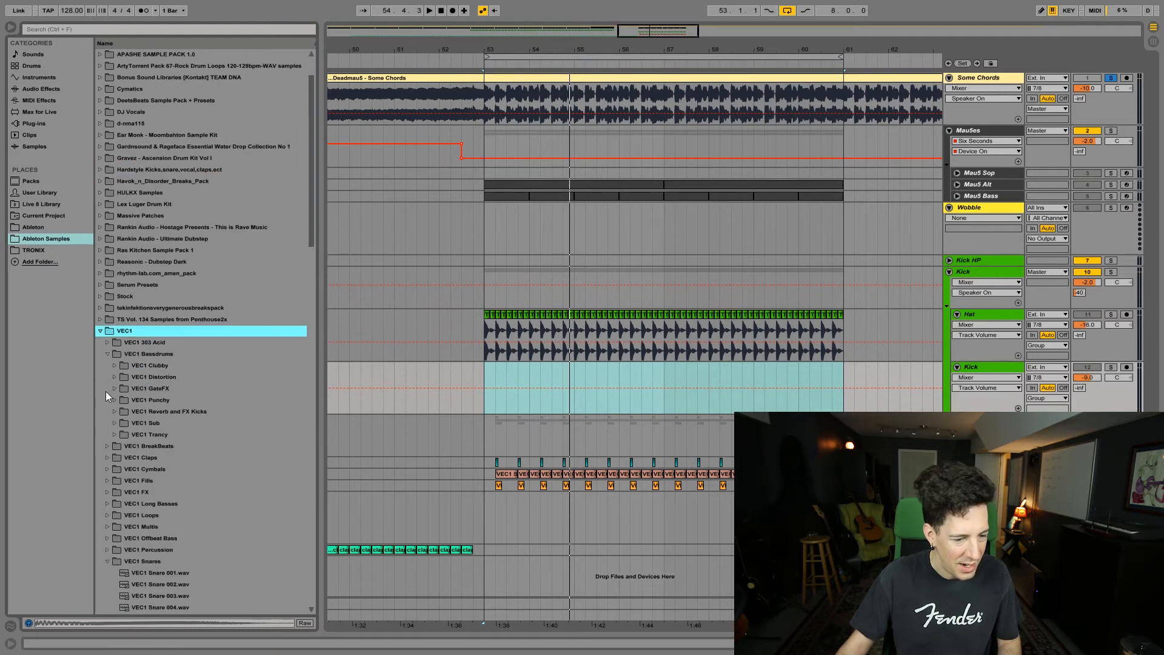
pyautogui.click(116, 376)
pyautogui.click(148, 386)
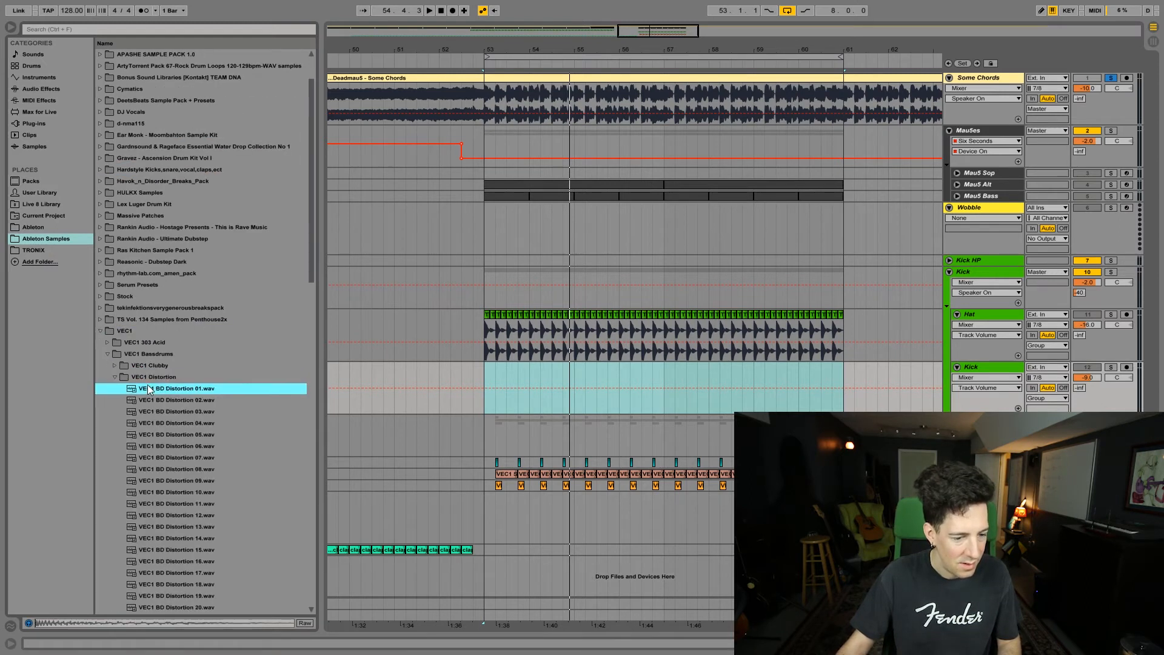
pyautogui.scroll(-1, 152, 384)
pyautogui.click(168, 374)
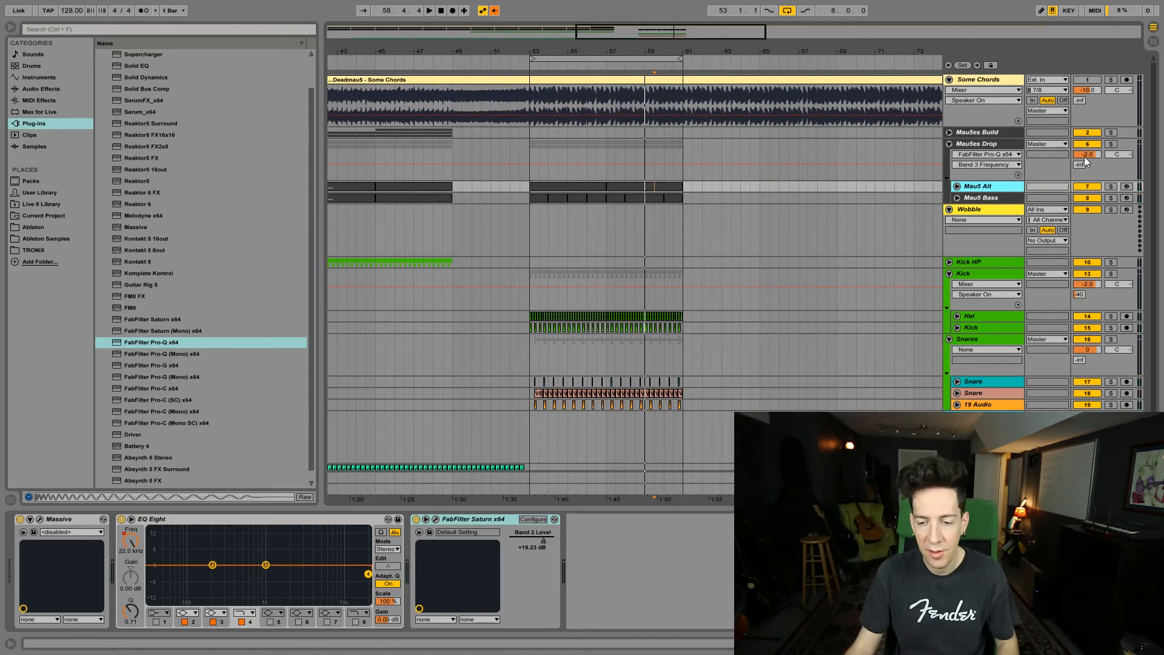
# Open Massive on the drop's Mau5 Alt track and show the wavetable choices for OSC1.
pyautogui.click(40, 519)
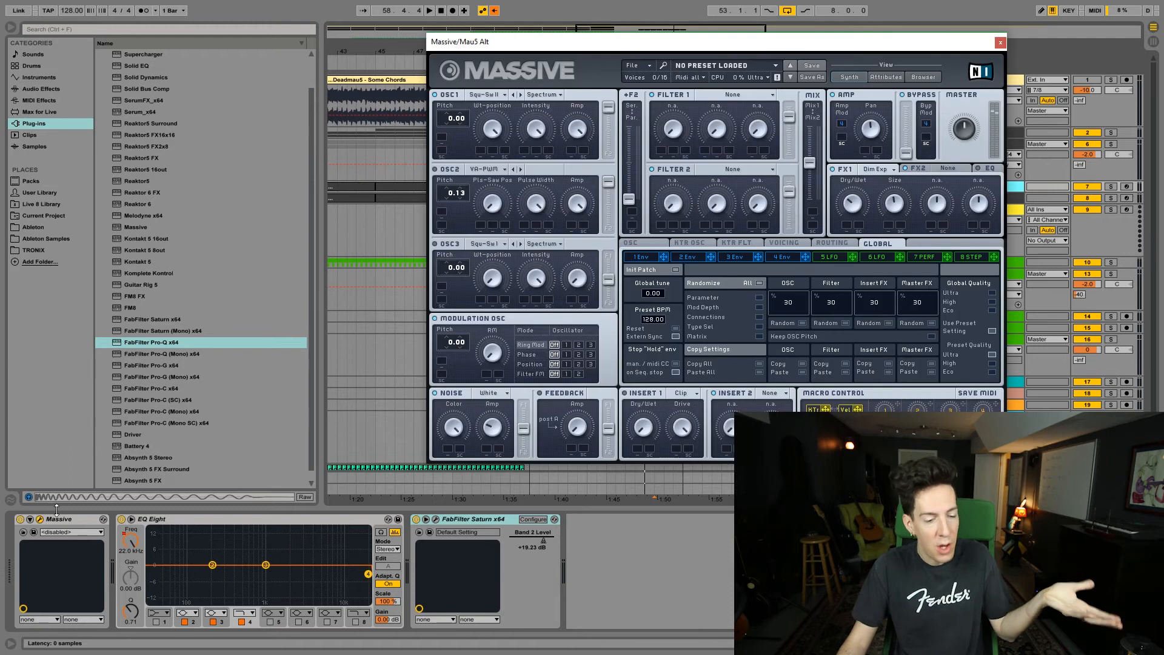
pyautogui.click(488, 95)
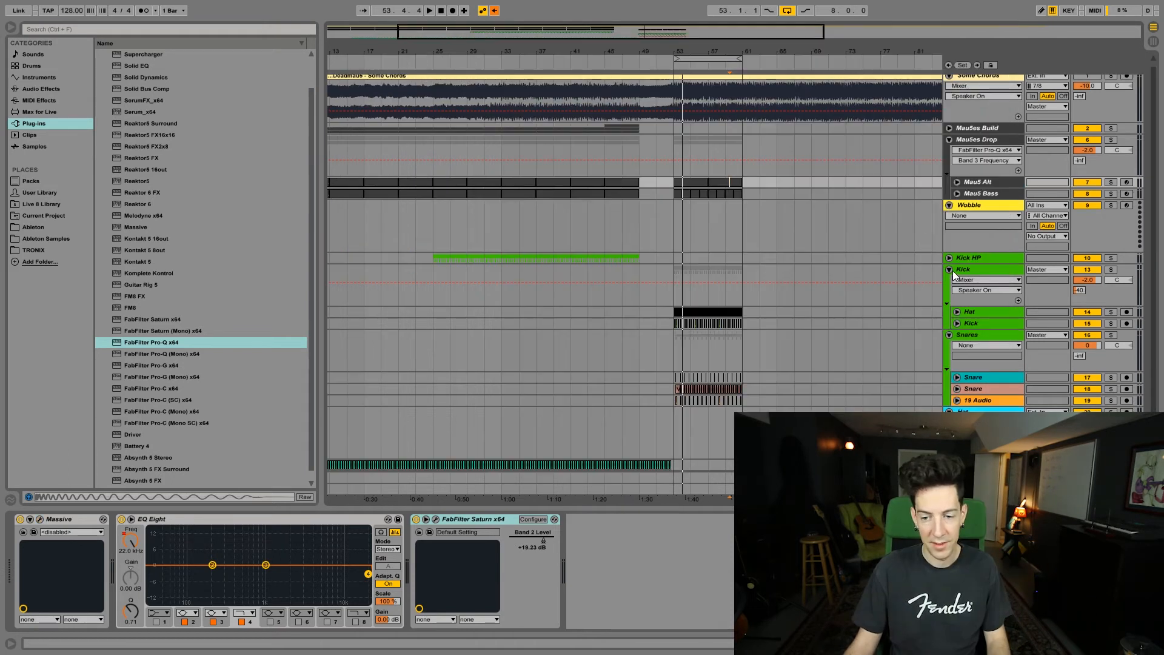
# Collapse the Kick and Snares groups and play from bar 53 on the Wobble track.
pyautogui.click(949, 269)
pyautogui.click(949, 285)
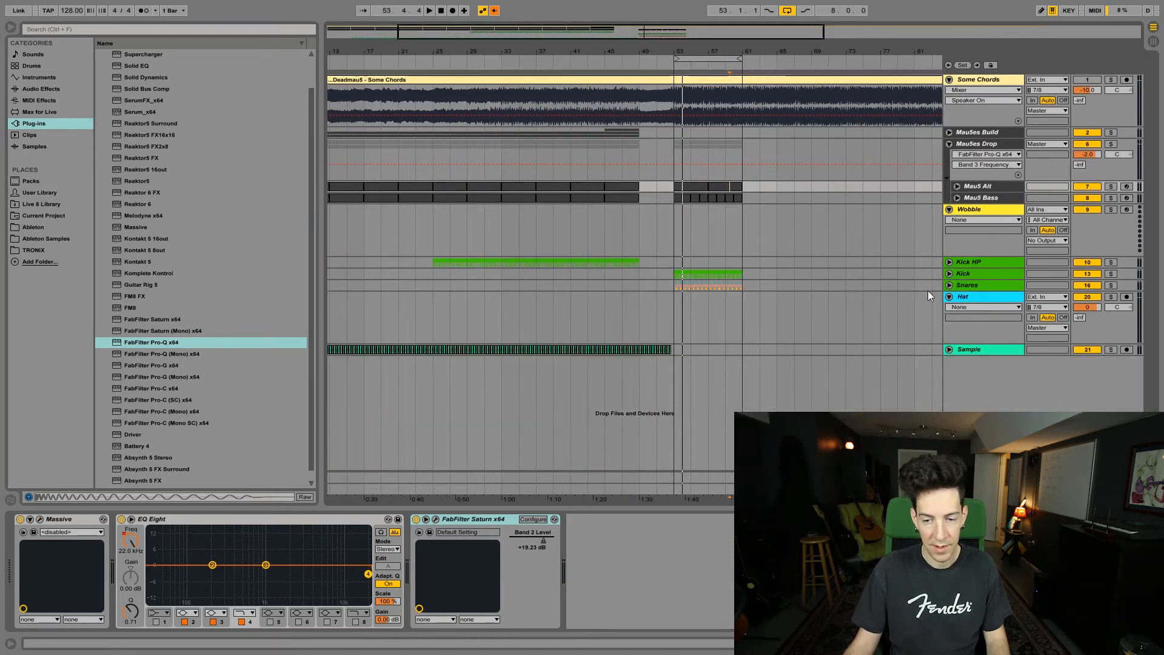
pyautogui.click(672, 238)
pyautogui.press('space')
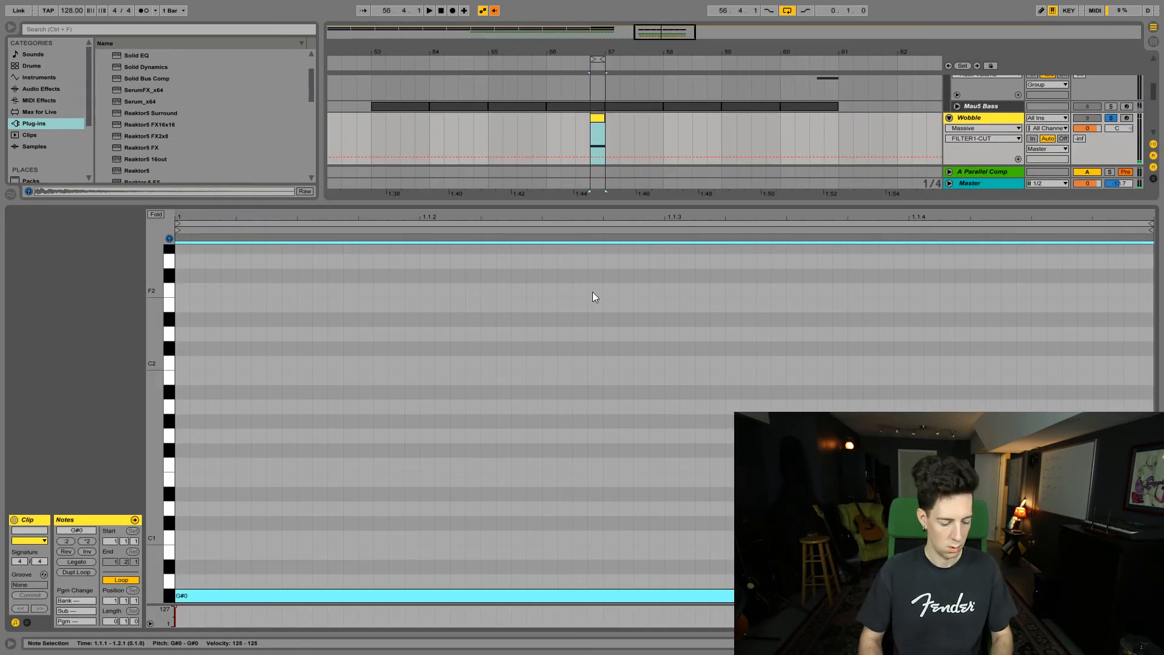
# Transpose the Wobble clip's G#0 note up an octave and toggle playback to check the Massive sound.
pyautogui.hotkey('shift', 'Up')
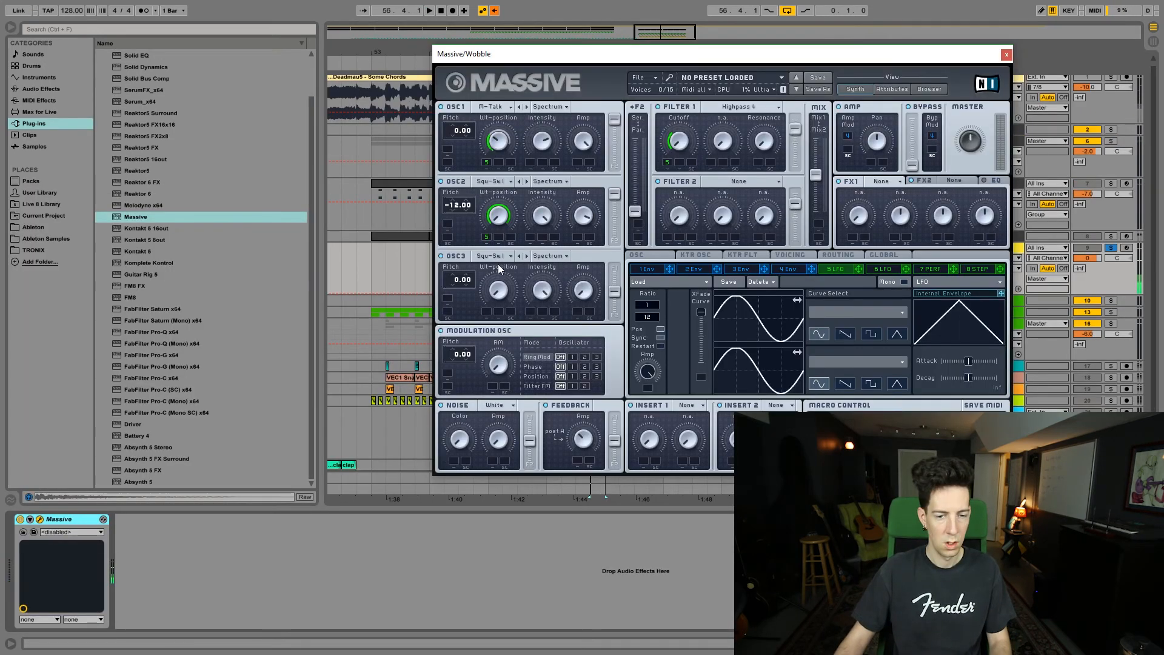
pyautogui.press('space')
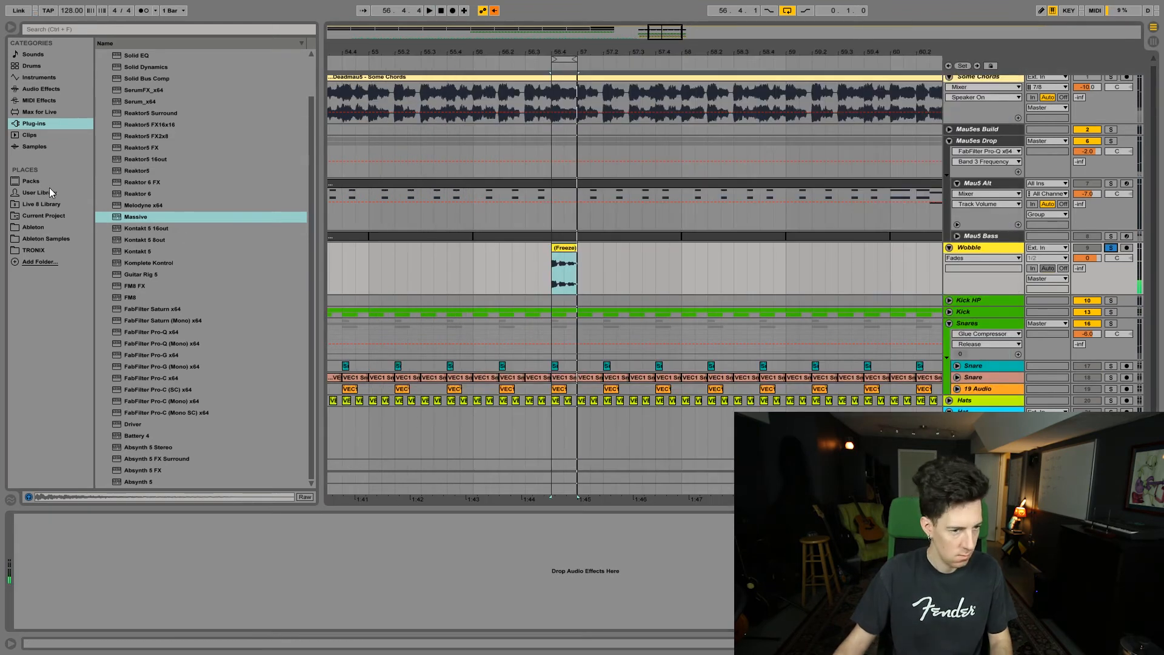
# Find FabFilter Pro-Q x64 among the plug-ins and add it to the Wobble track.
pyautogui.click(45, 230)
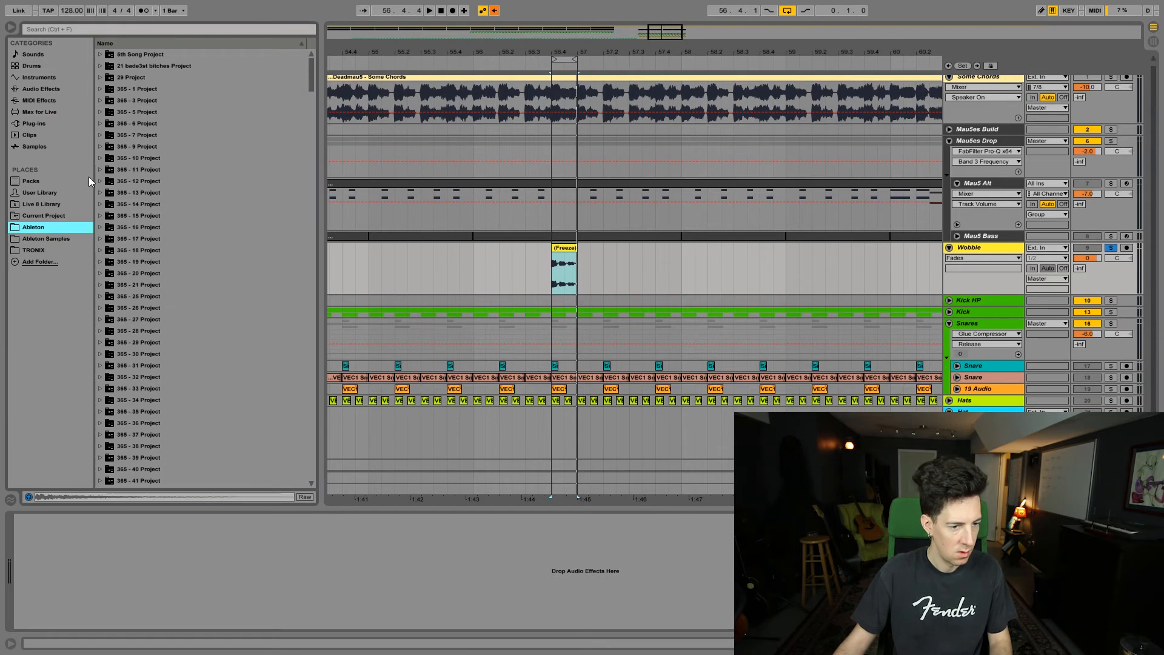
pyautogui.click(53, 247)
pyautogui.click(52, 238)
pyautogui.click(56, 125)
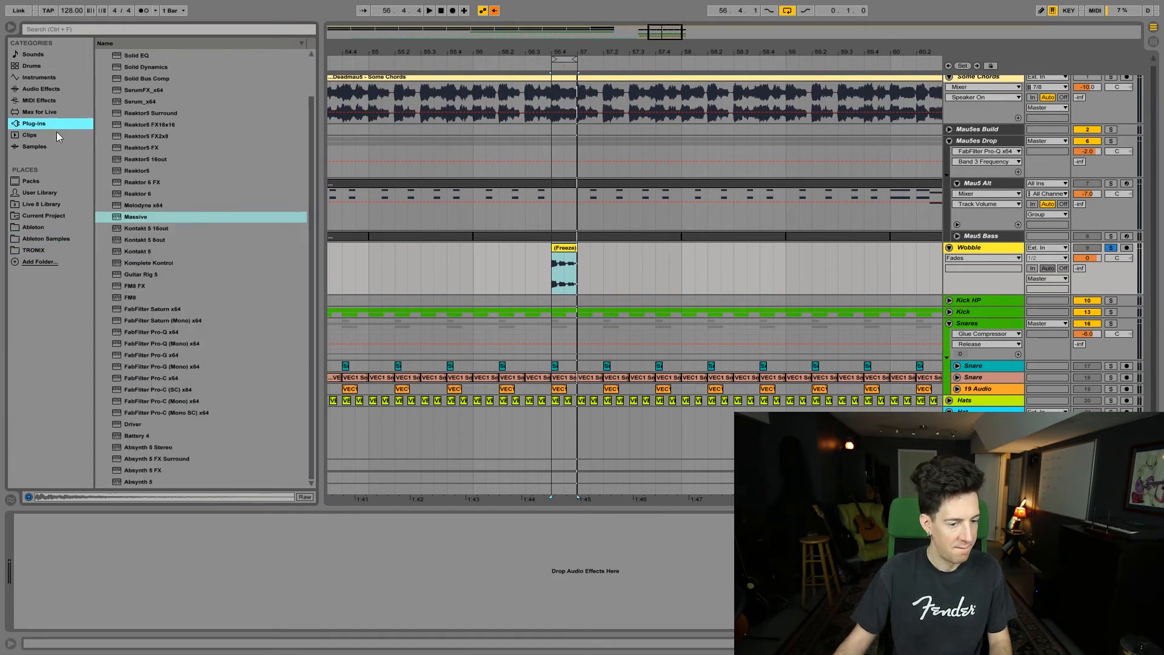
pyautogui.moveTo(155, 331); pyautogui.dragTo(285, 518)
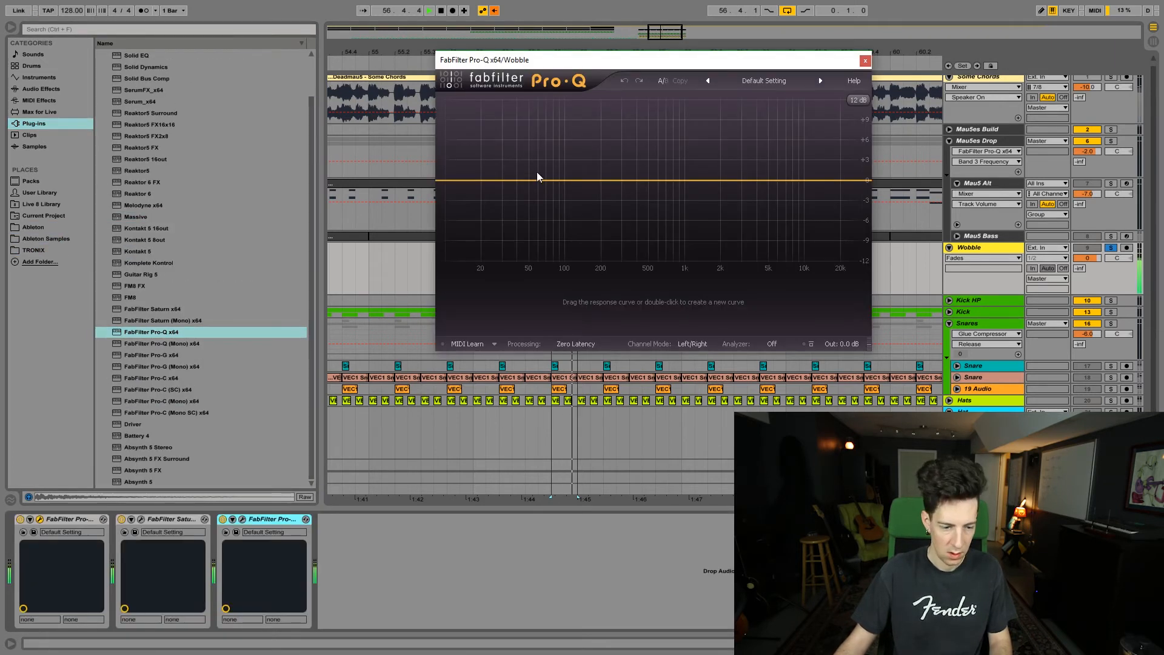
# Boost the Wobble track's Pro-Q curve around 50 Hz and raise the lower band's level in FabFilter Saturn.
pyautogui.moveTo(534, 174); pyautogui.dragTo(520, 98)
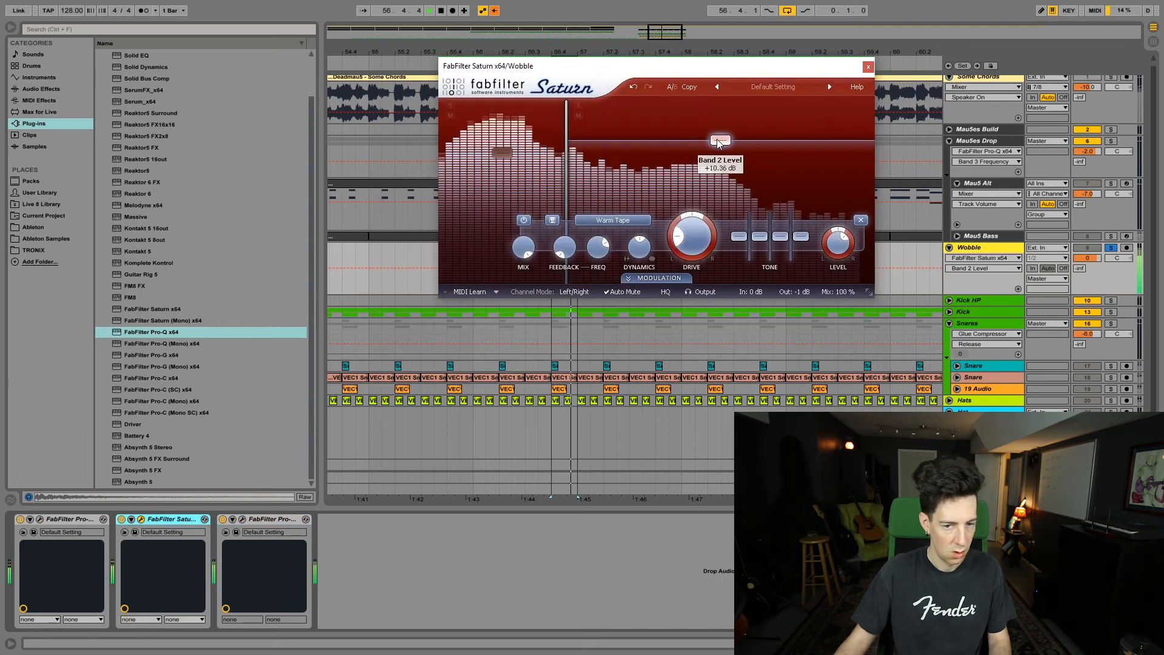
pyautogui.moveTo(502, 151); pyautogui.dragTo(502, 142)
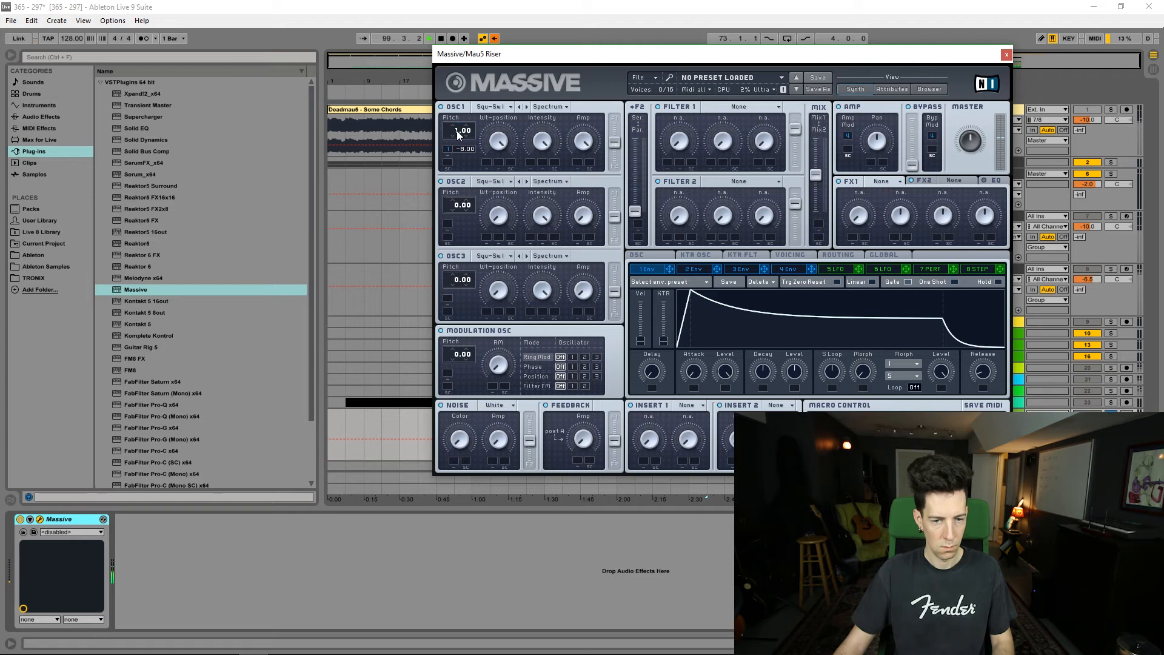
# Stop playback and choose an effect for FX1 in the Mau5 Riser track's Massive.
pyautogui.press('space')
pyautogui.press('s')
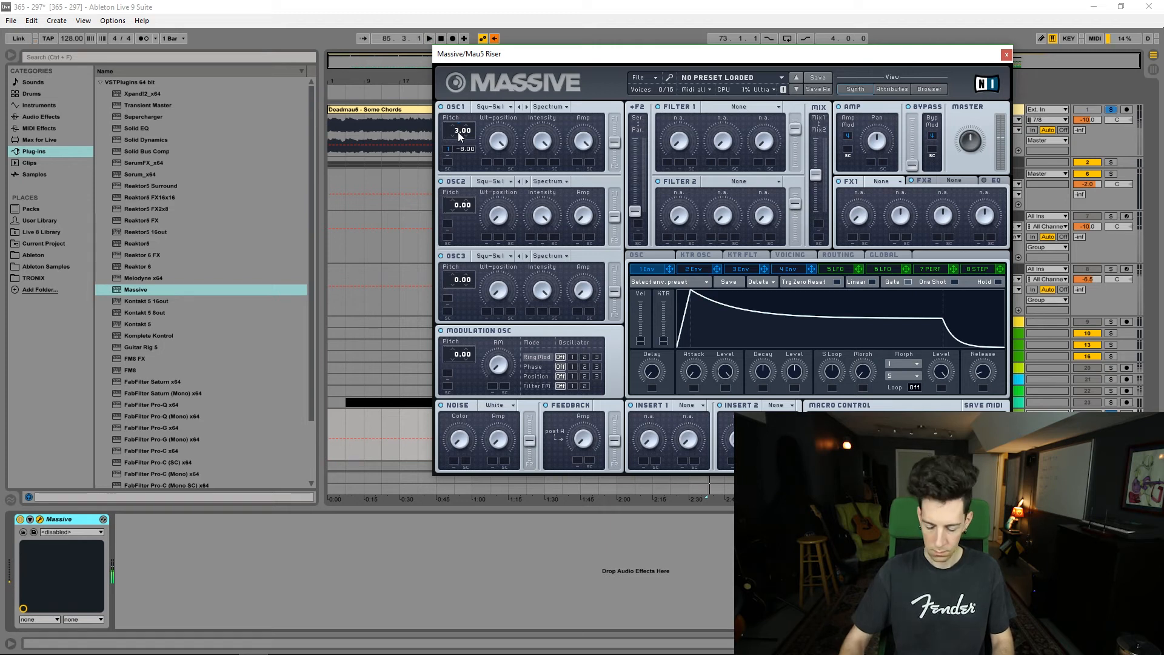
pyautogui.click(885, 182)
pyautogui.click(882, 222)
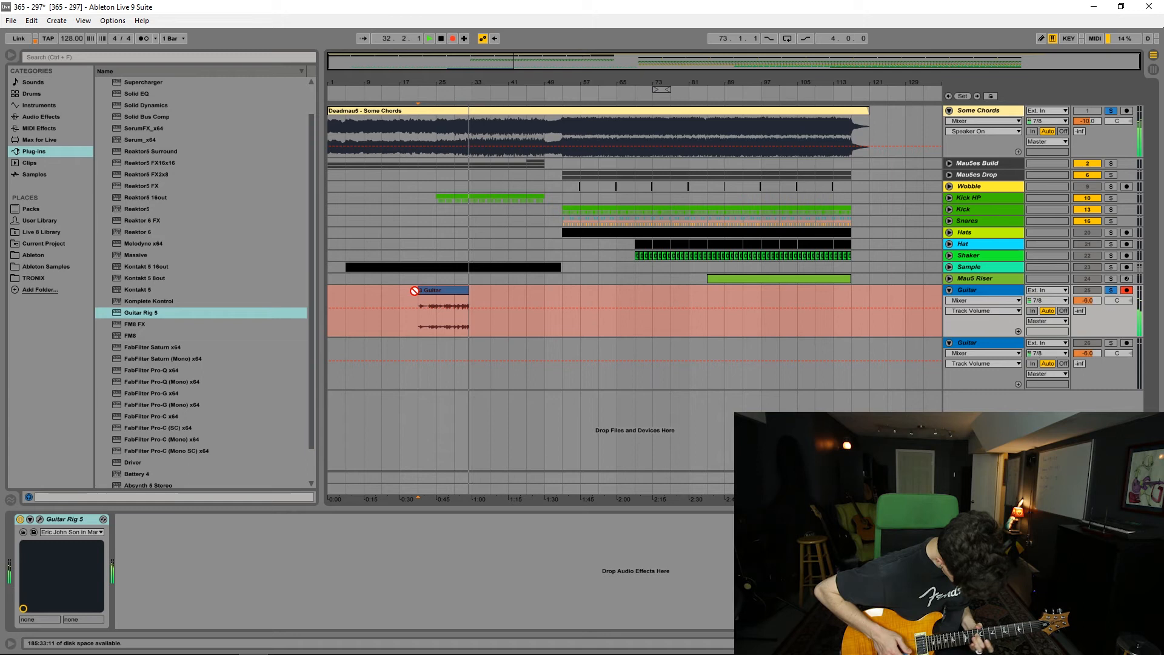
# Stop the upper Guitar take and start recording from bar 25 with the lower Guitar track soloed.
pyautogui.press('space')
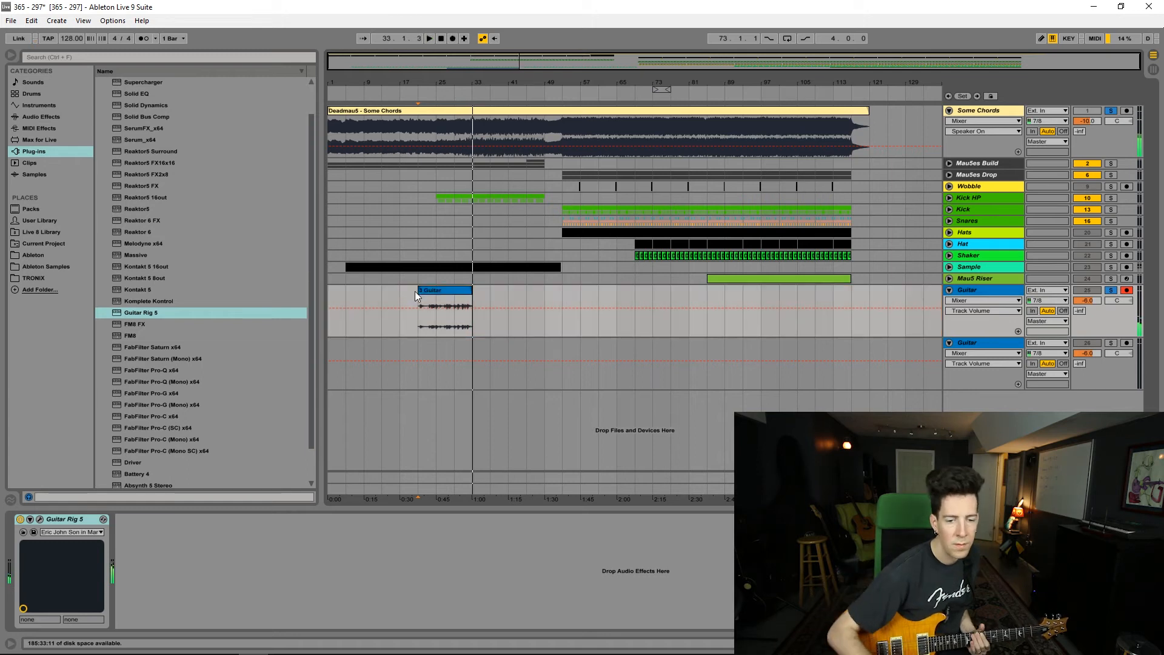
pyautogui.click(445, 347)
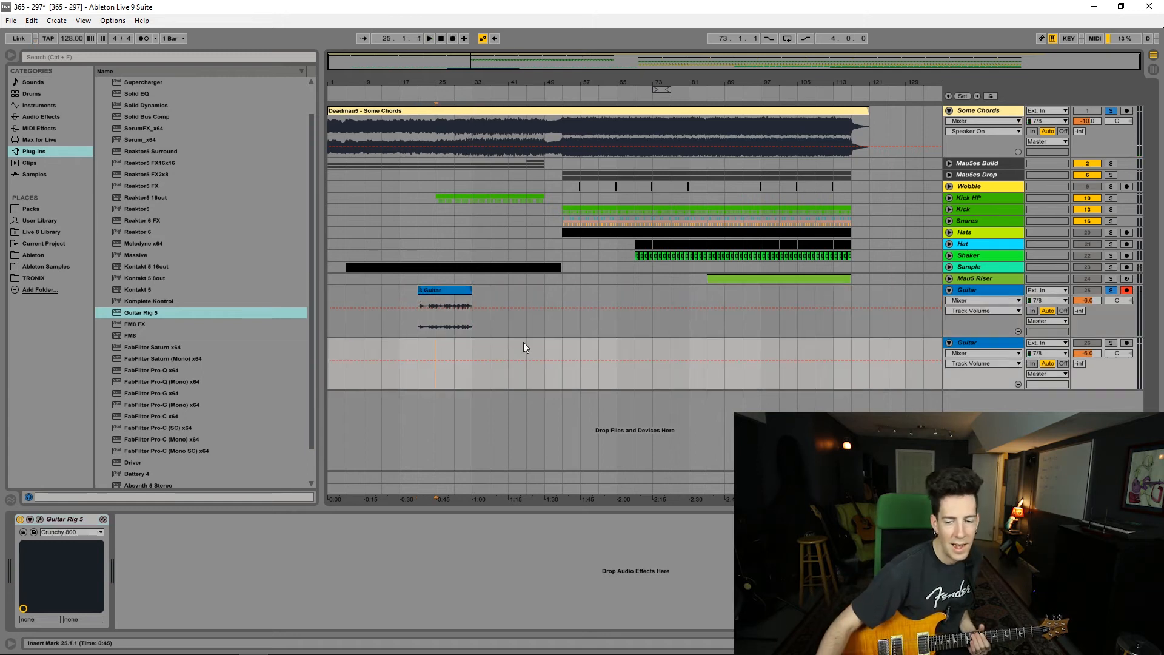
pyautogui.click(1111, 344)
pyautogui.press('F9')
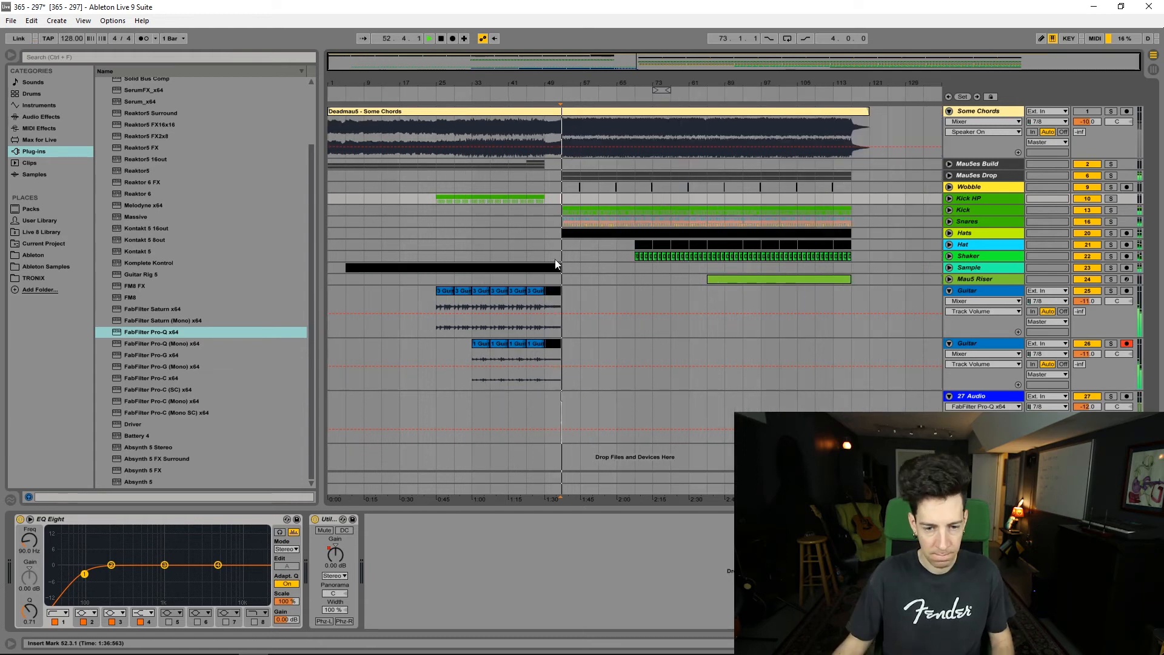
# Stop the upper Guitar take at bar 75 and play that passage back.
pyautogui.click(533, 246)
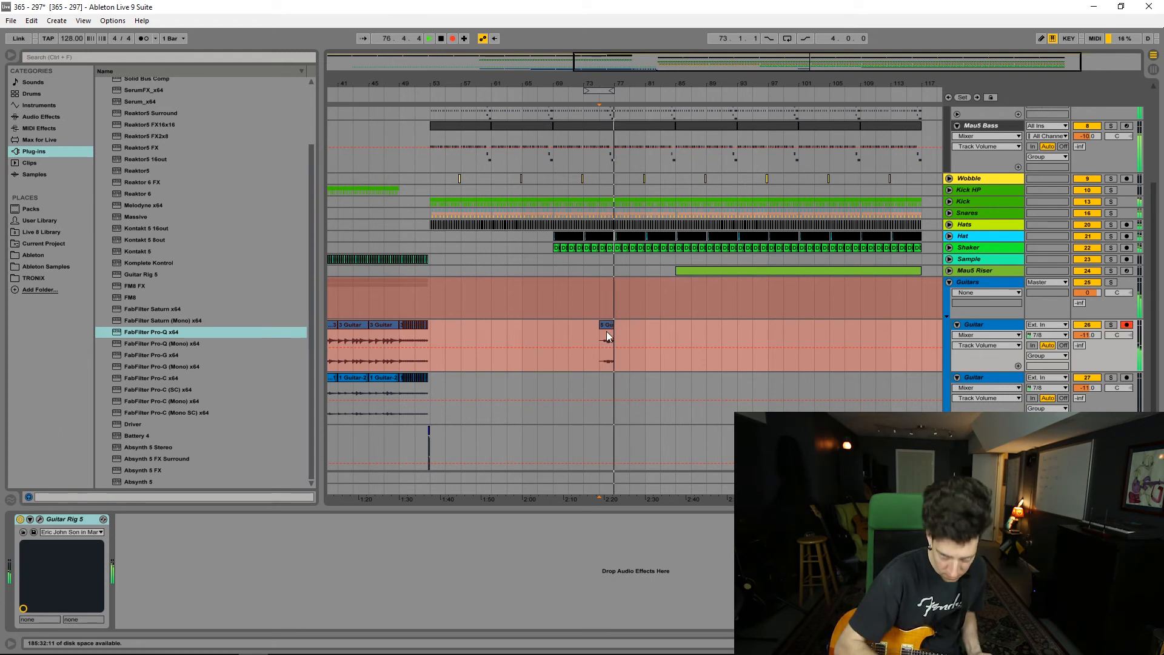
pyautogui.press('space')
pyautogui.press('space')
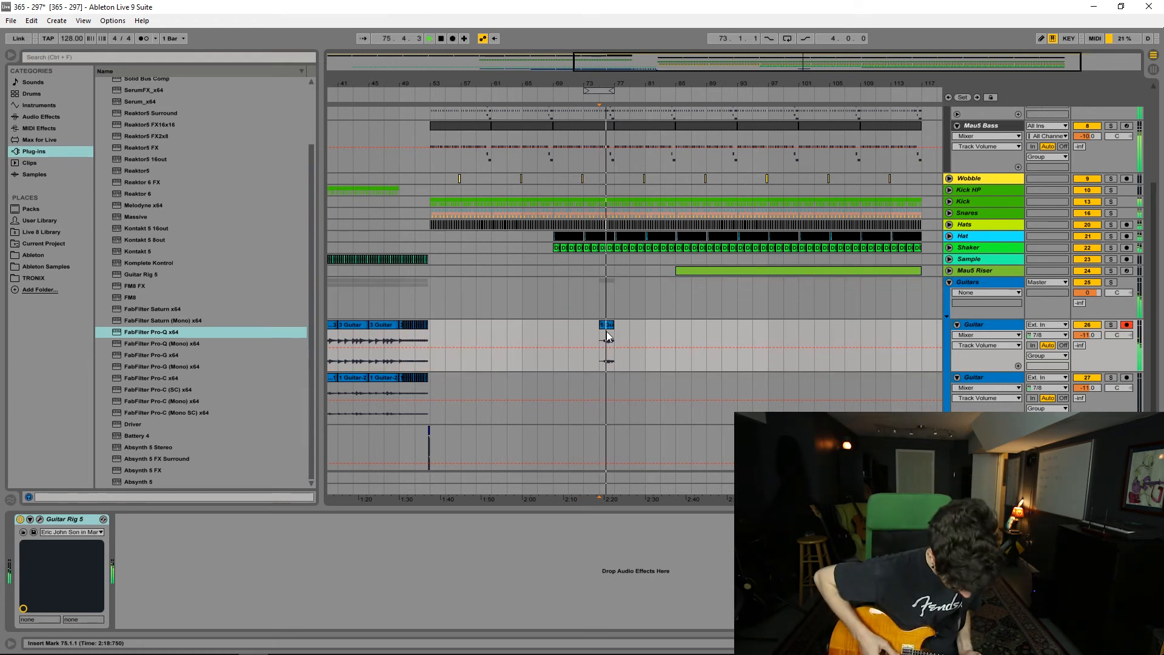
# Re-record the upper Guitar part from bar 75 in repeated takes.
pyautogui.press('space')
pyautogui.press('F9')
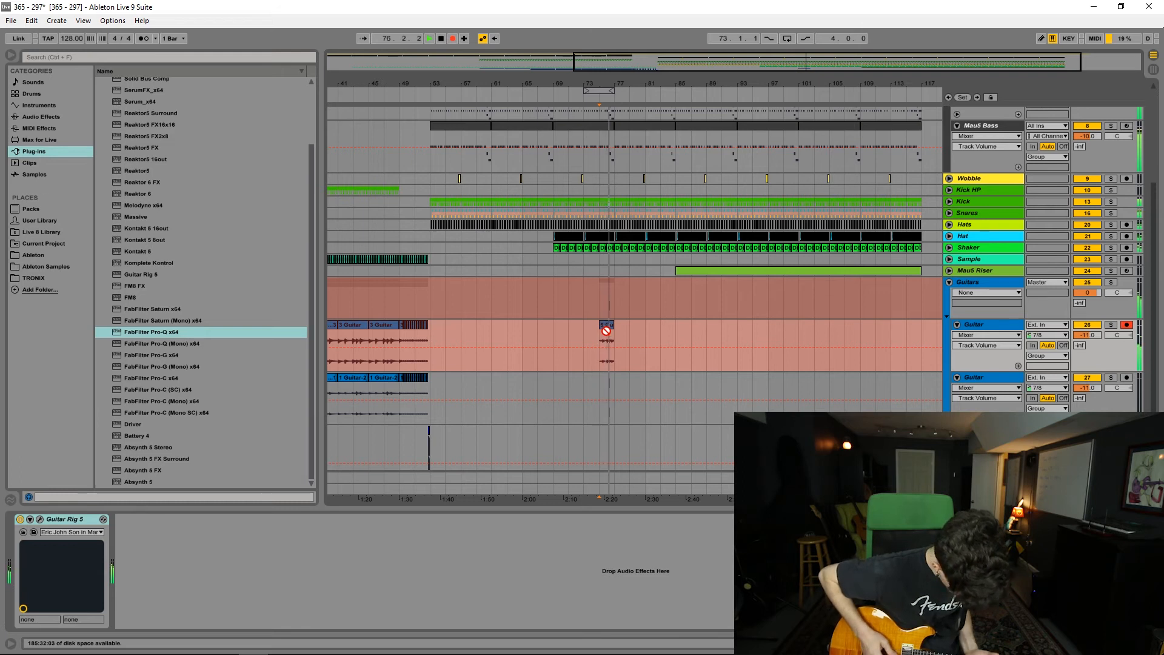
pyautogui.press('space')
pyautogui.press('F9')
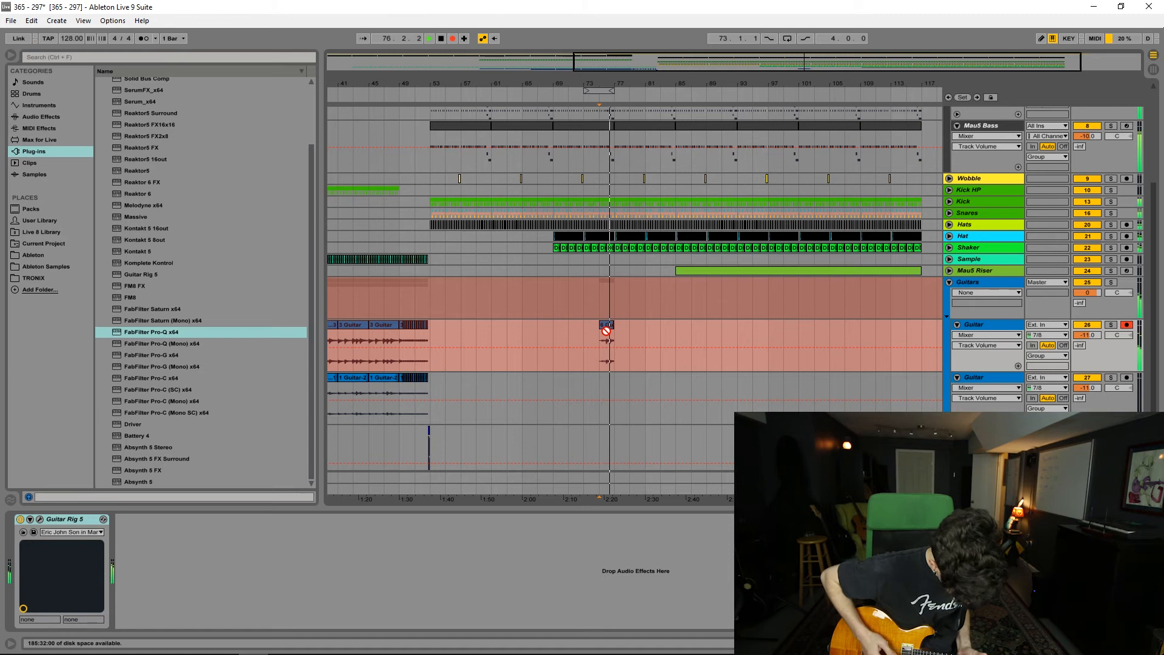
# Stop the upper Guitar take, arm the lower Guitar track and start recording it from bar 75.
pyautogui.press('space')
pyautogui.click(1127, 377)
pyautogui.press('F9')
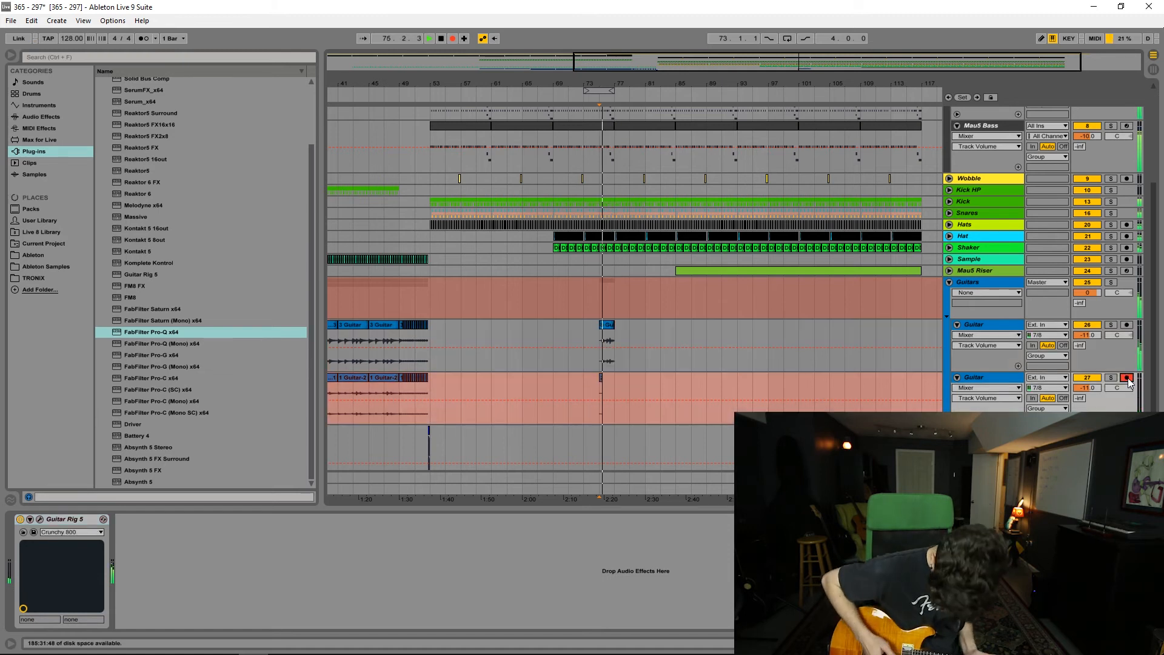